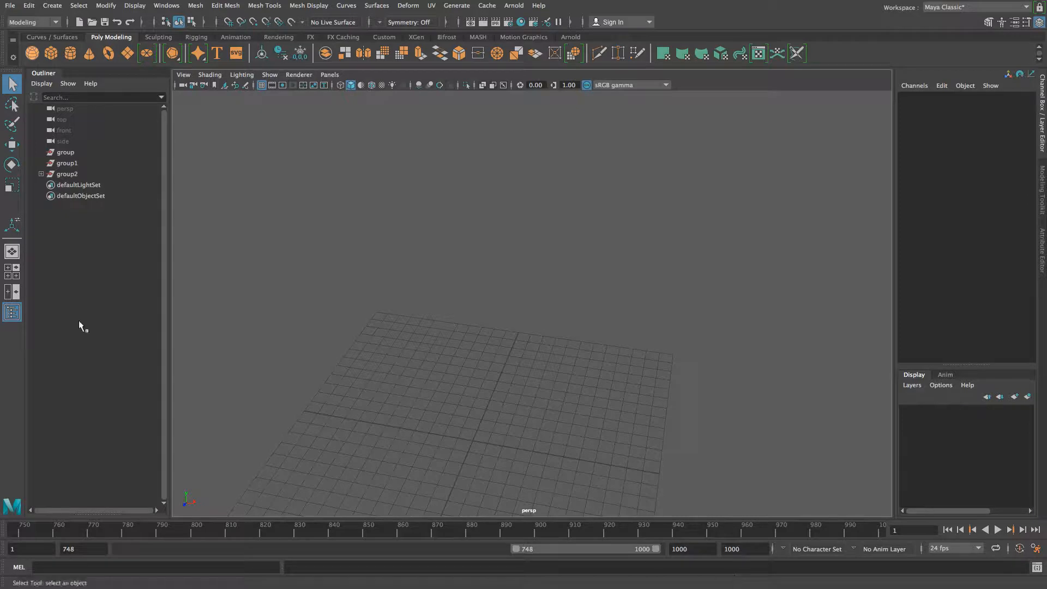
- Draw a tall polygon box on the grid, about 1.97 wide, 16.046 high and 1.961 deep
{"action": "left_click", "coordinate": [51, 55]}
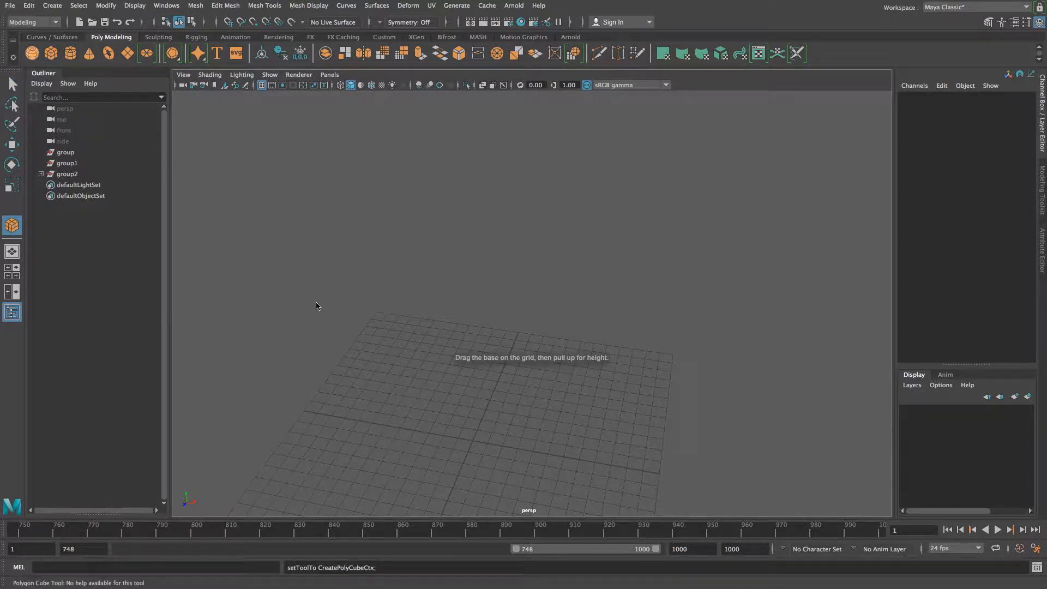
{"action": "left_click_drag", "start_coordinate": [467, 444], "coordinate": [487, 233]}
{"action": "left_click_drag", "start_coordinate": [570, 409], "coordinate": [529, 383], "text": "alt"}
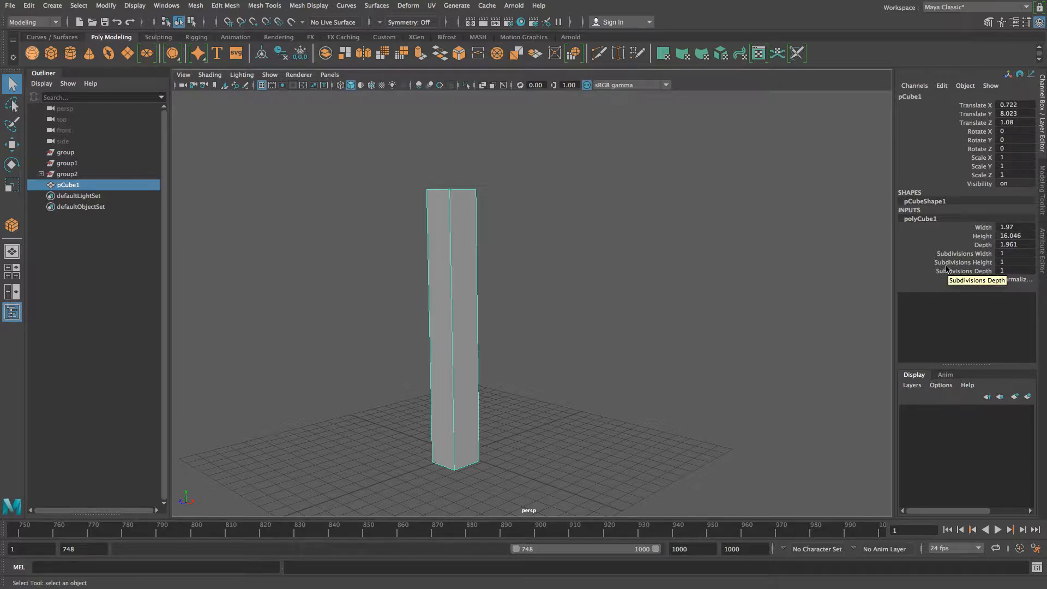
- Set polyCube1's Subdivisions Height to 5 in the Channel Box
{"action": "left_click", "coordinate": [1009, 263]}
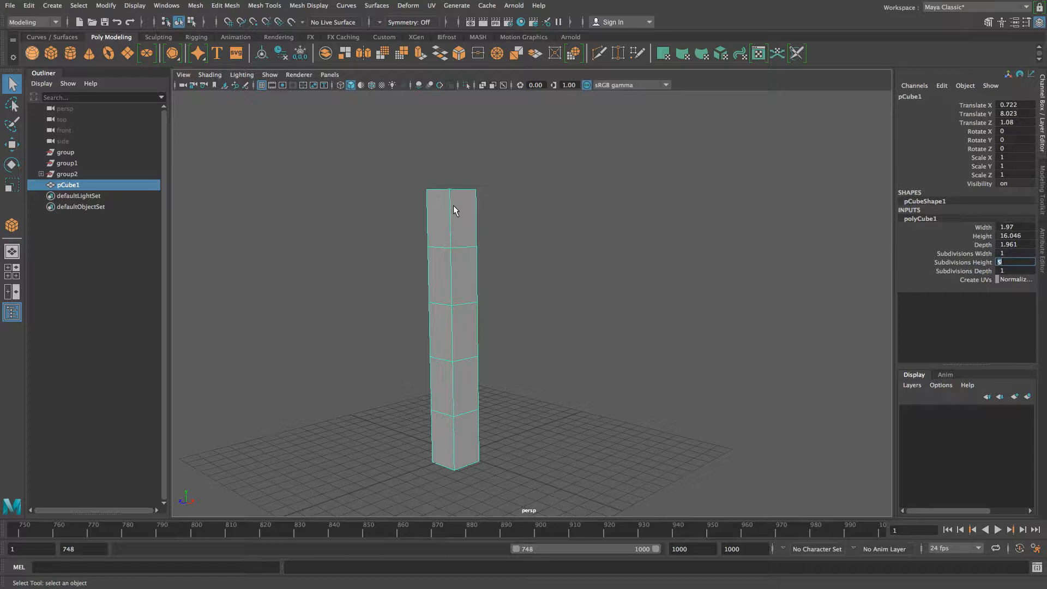
{"action": "key", "text": "Return"}
- In edge mode, select the two neighbouring middle edges of the segmented column
{"action": "right_click", "coordinate": [462, 314]}
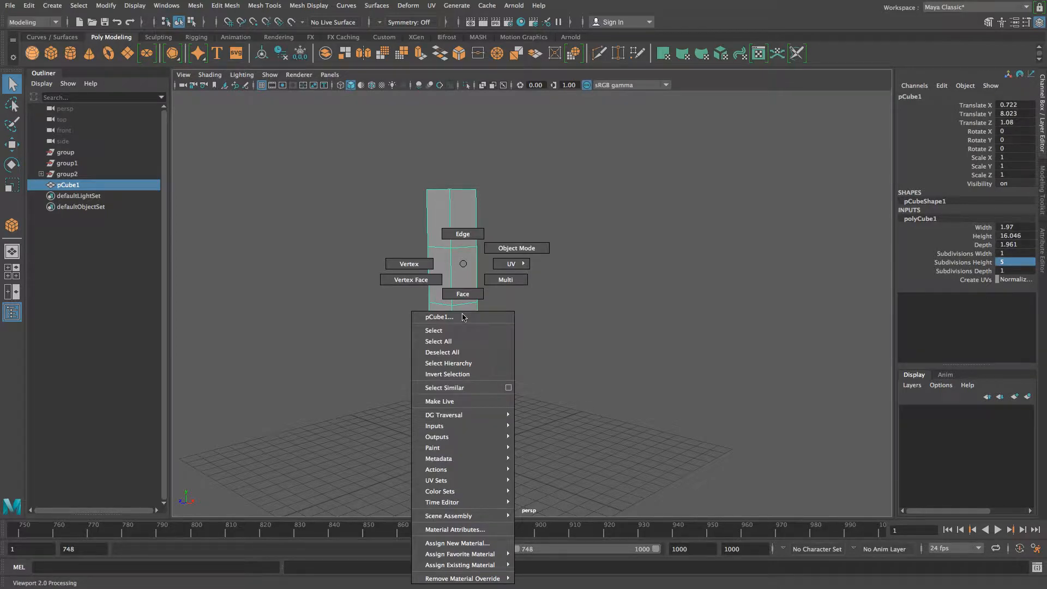
{"action": "left_click", "coordinate": [461, 236]}
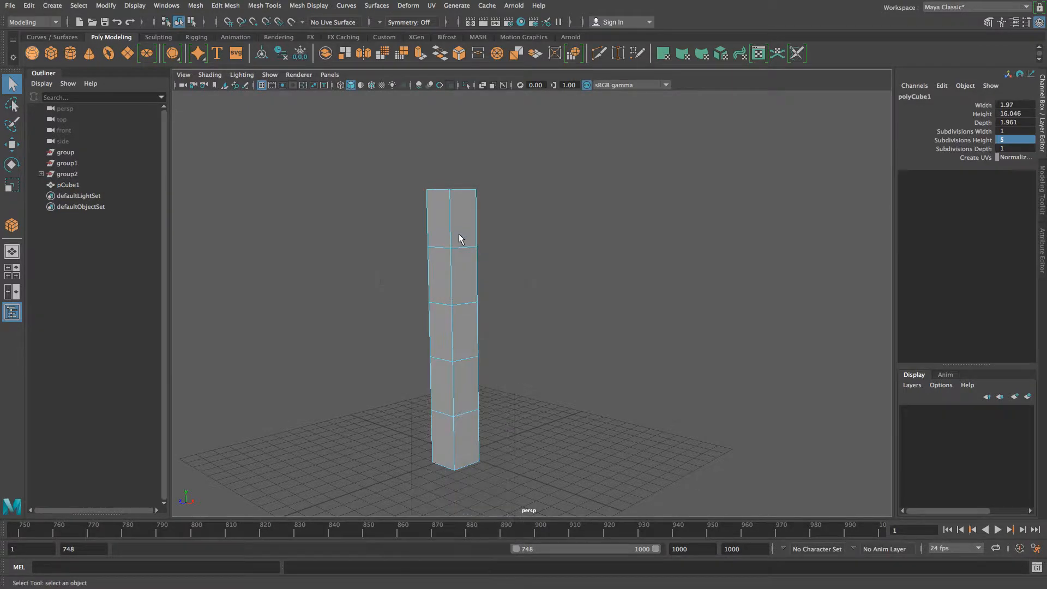
{"action": "left_click", "coordinate": [461, 307]}
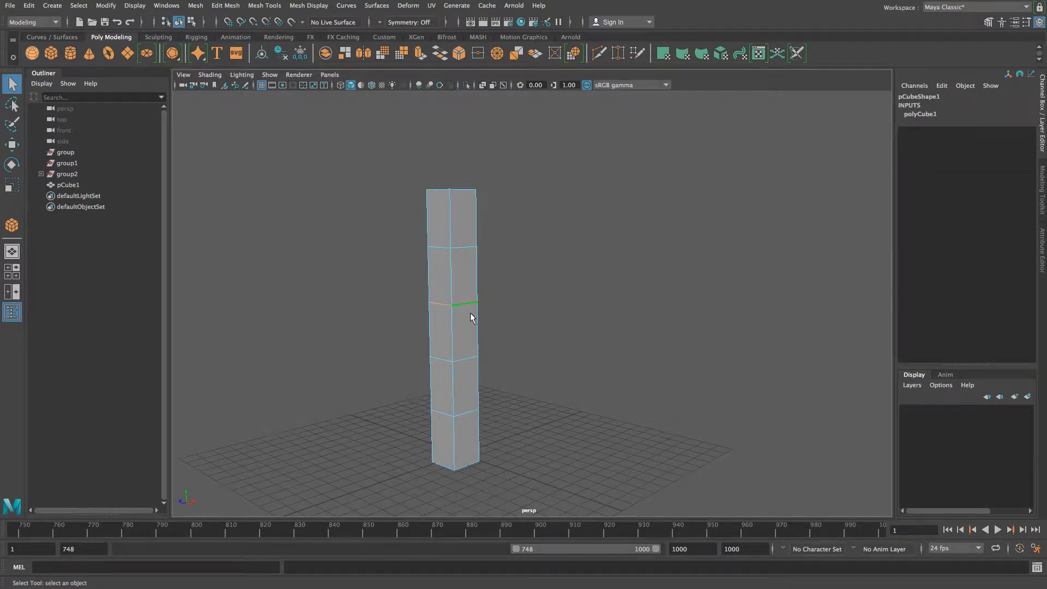
{"action": "left_click_drag", "start_coordinate": [482, 322], "coordinate": [459, 348], "text": "alt"}
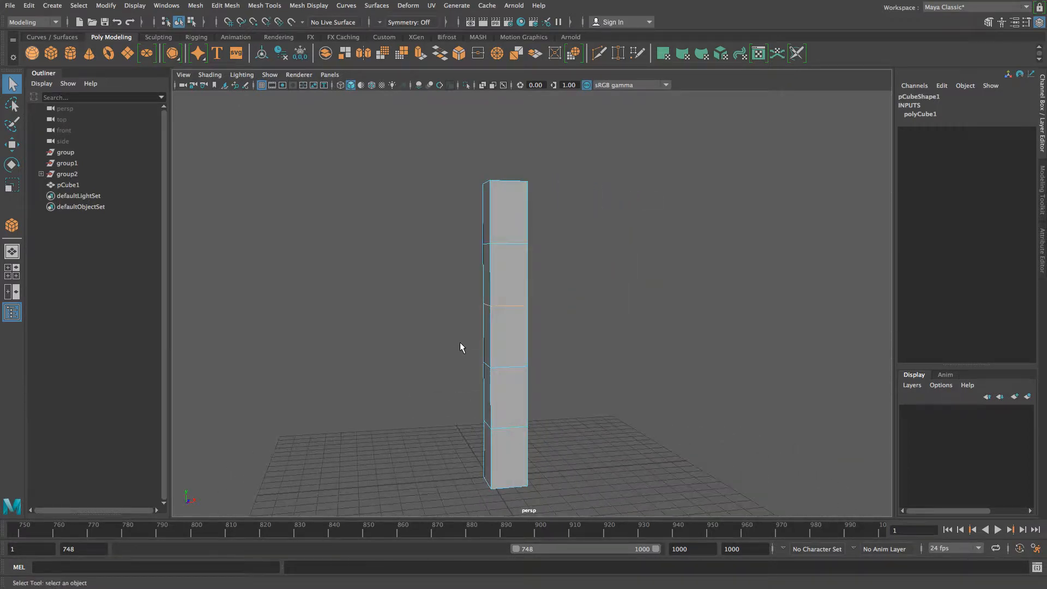
{"action": "left_click", "coordinate": [512, 367], "text": "shift"}
{"action": "mouse_move", "coordinate": [444, 373]}
{"action": "left_mouse_down", "text": "alt"}
{"action": "mouse_move", "coordinate": [548, 390]}
{"action": "mouse_move", "coordinate": [626, 376]}
{"action": "mouse_move", "coordinate": [551, 395]}
{"action": "mouse_move", "coordinate": [348, 371]}
{"action": "mouse_move", "coordinate": [336, 385]}
{"action": "mouse_move", "coordinate": [445, 390]}
{"action": "left_mouse_up", "text": "alt"}
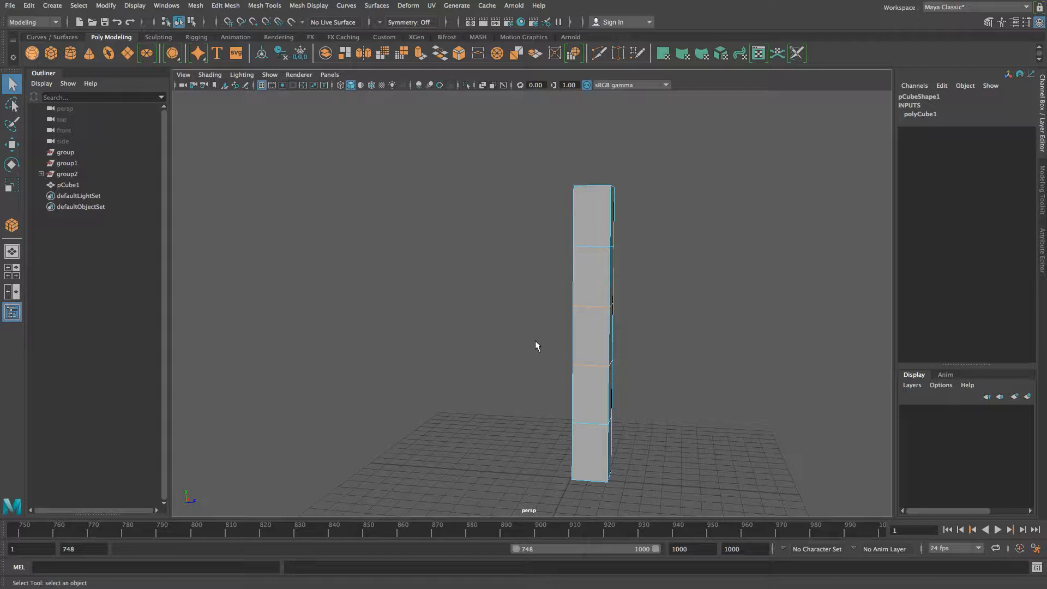
- Scale the selected middle edge rings inward into a narrow waist, then reselect the pinched loop
{"action": "key", "text": "r"}
{"action": "left_click_drag", "start_coordinate": [593, 334], "coordinate": [575, 338]}
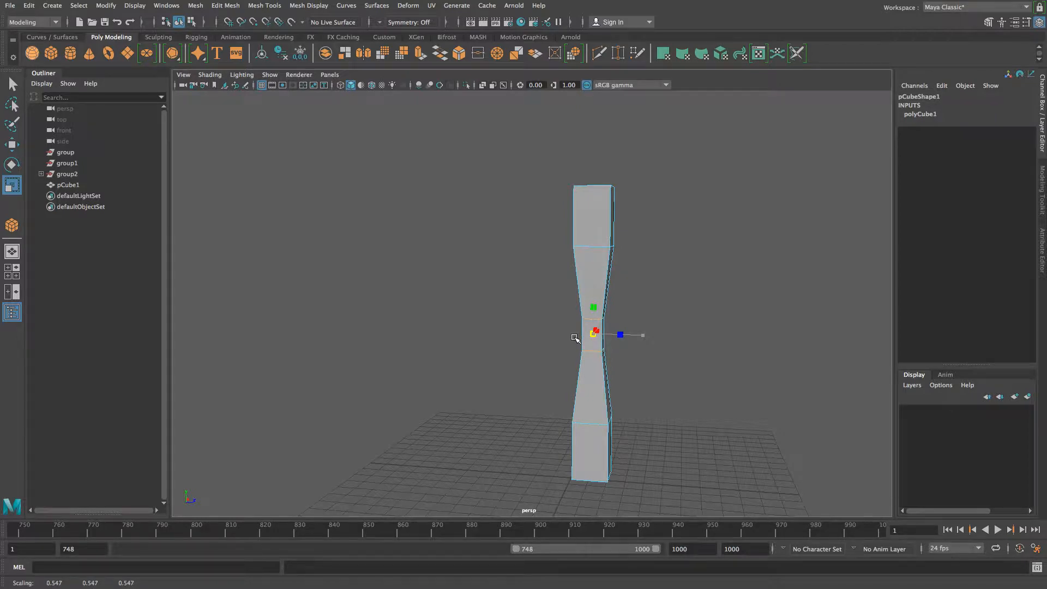
{"action": "left_click_drag", "start_coordinate": [627, 374], "coordinate": [483, 379], "text": "alt"}
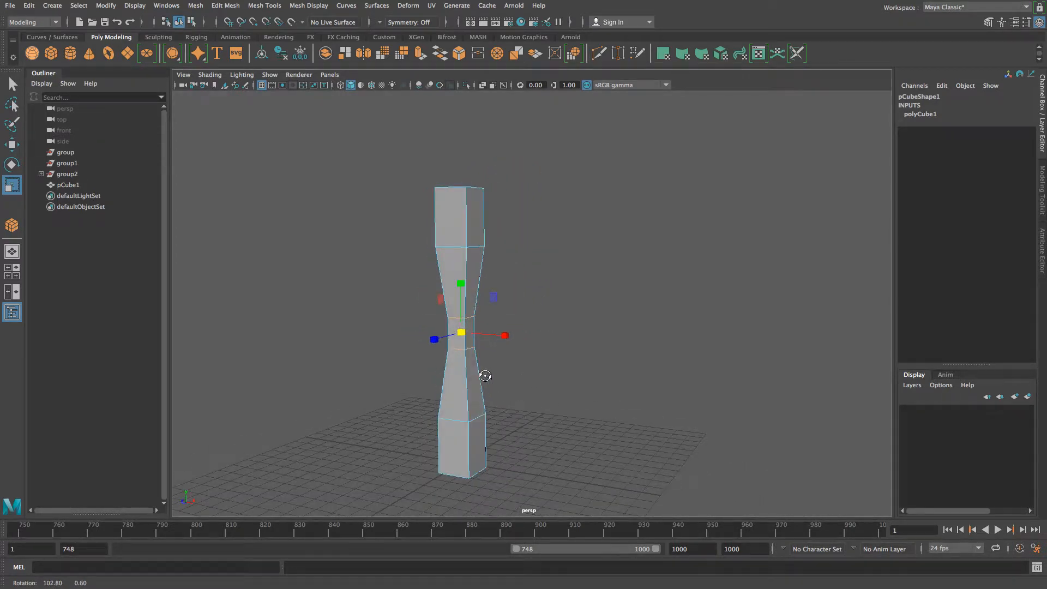
{"action": "left_click", "coordinate": [600, 377]}
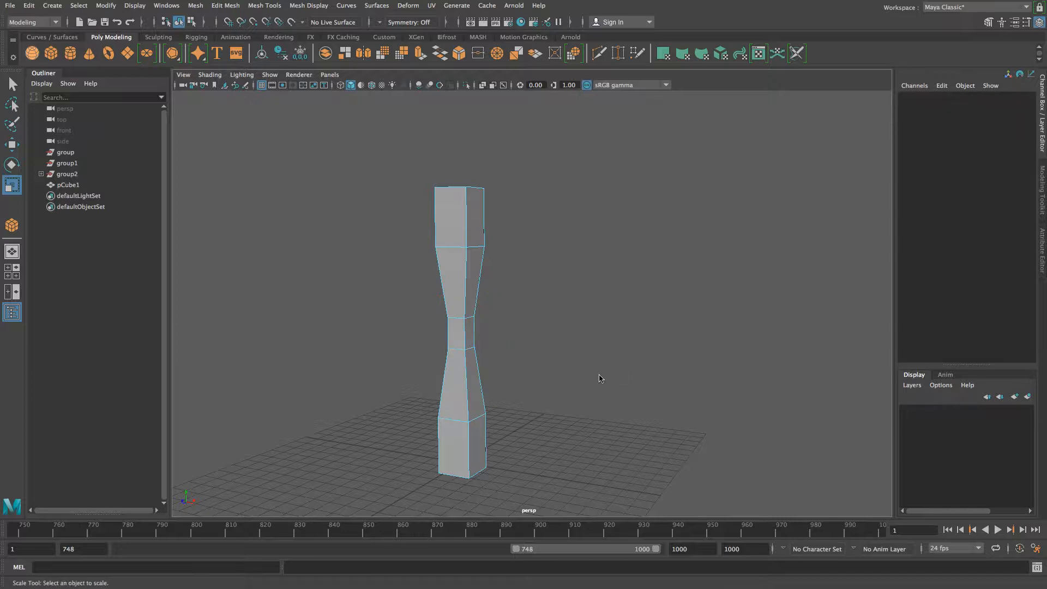
{"action": "left_click", "coordinate": [457, 320]}
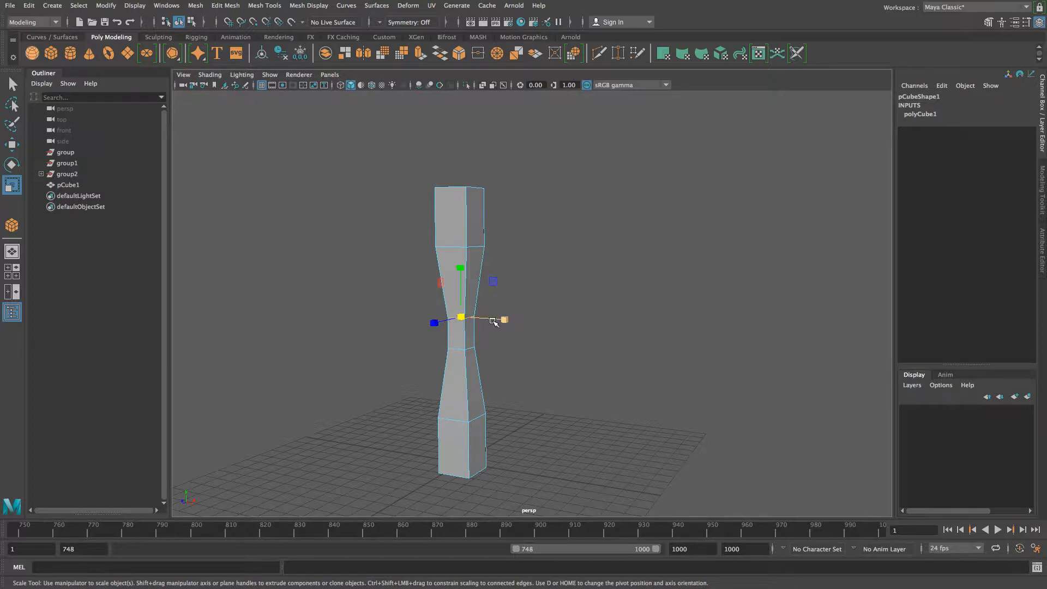
- Move the upper pinched loop up under the top block and the lower loop down toward the bottom
{"action": "key", "text": "w"}
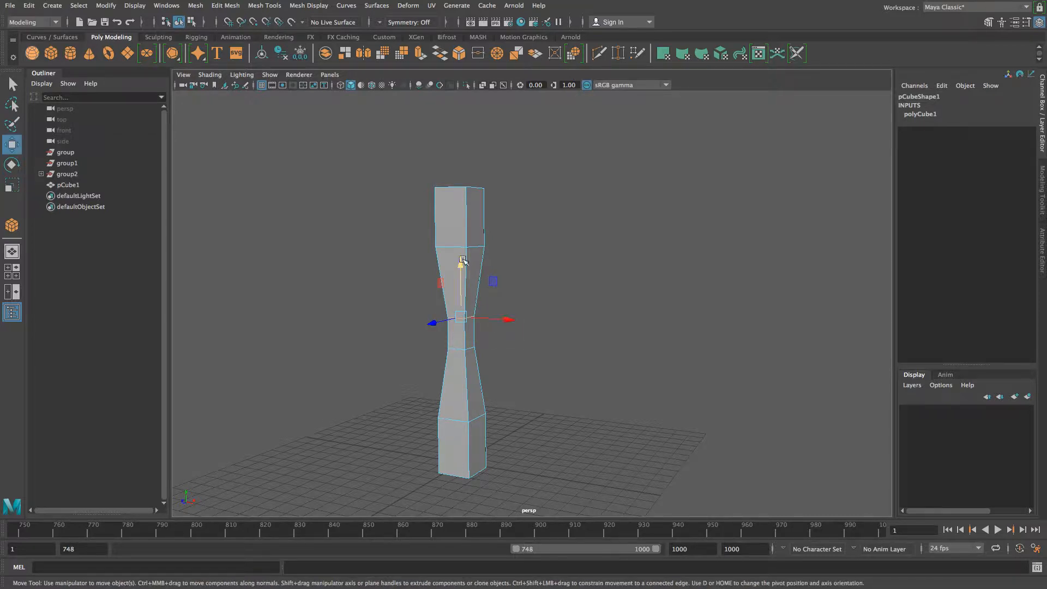
{"action": "left_click_drag", "start_coordinate": [461, 264], "coordinate": [463, 202]}
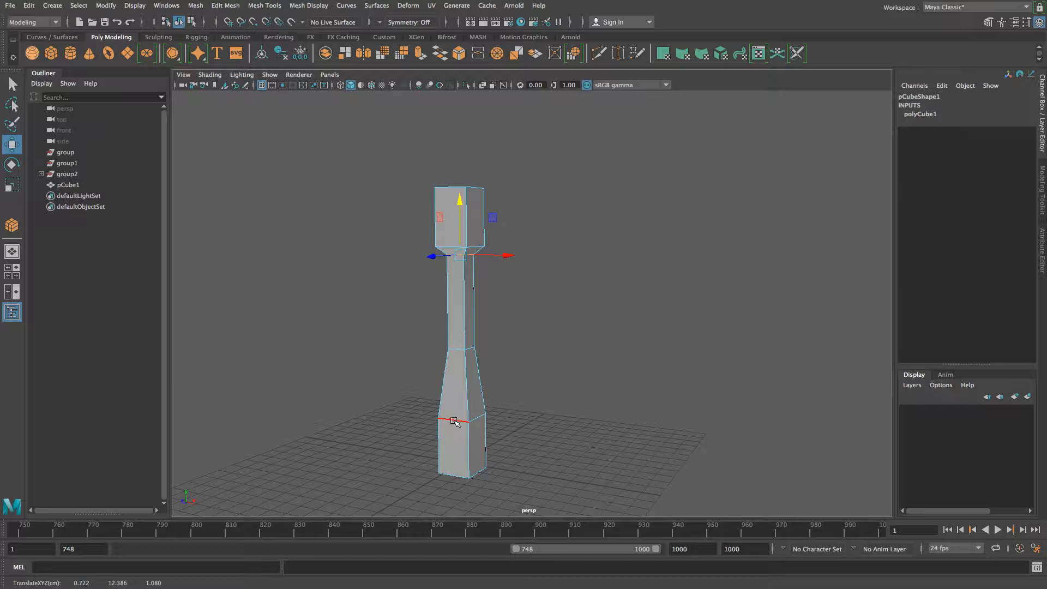
{"action": "double_click", "coordinate": [459, 349]}
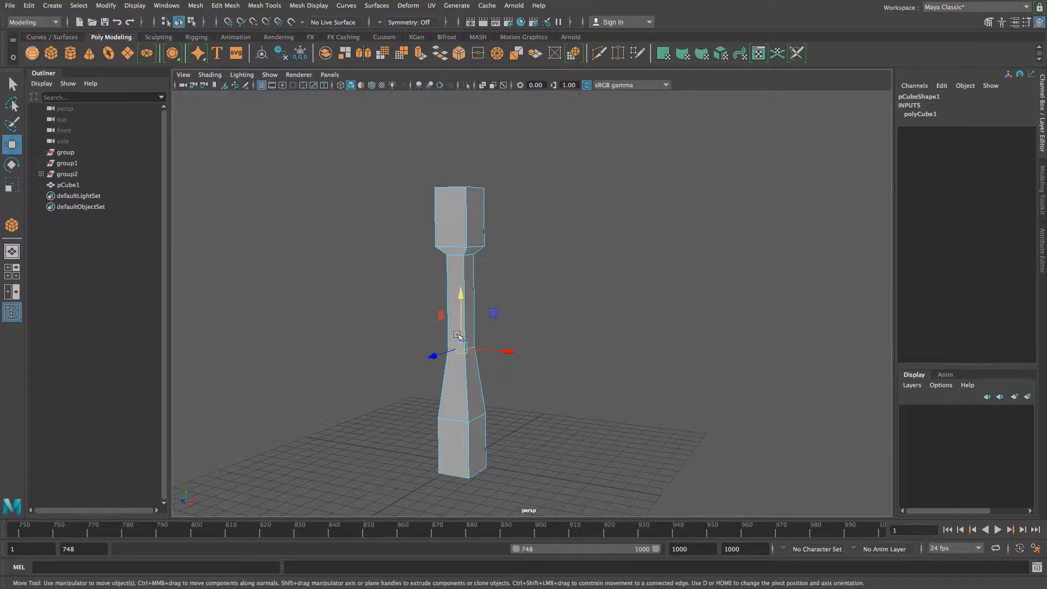
{"action": "left_click_drag", "start_coordinate": [460, 299], "coordinate": [460, 353]}
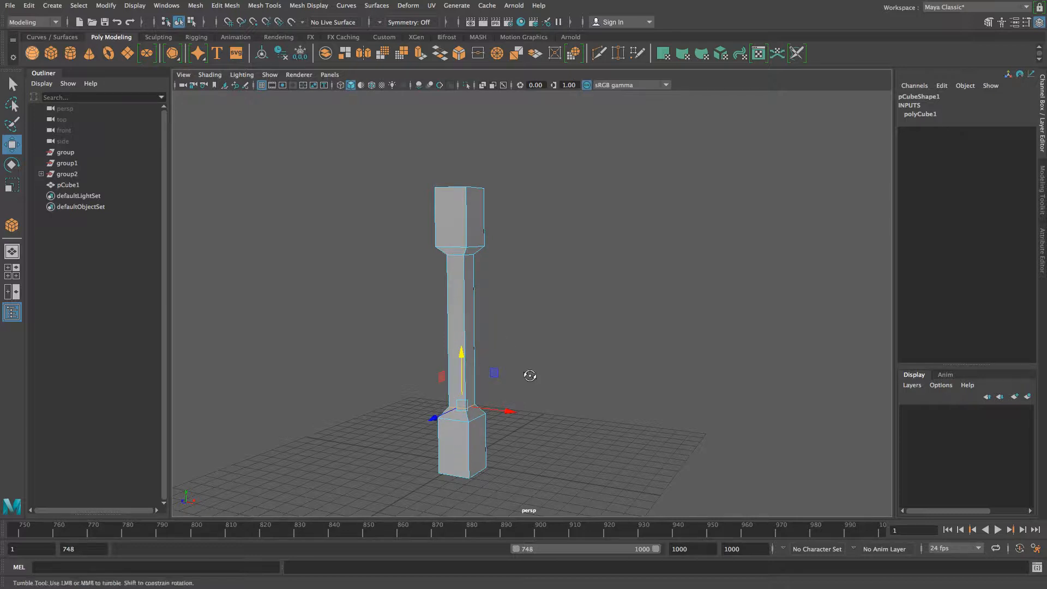
{"action": "left_click_drag", "start_coordinate": [528, 374], "coordinate": [456, 369], "text": "alt"}
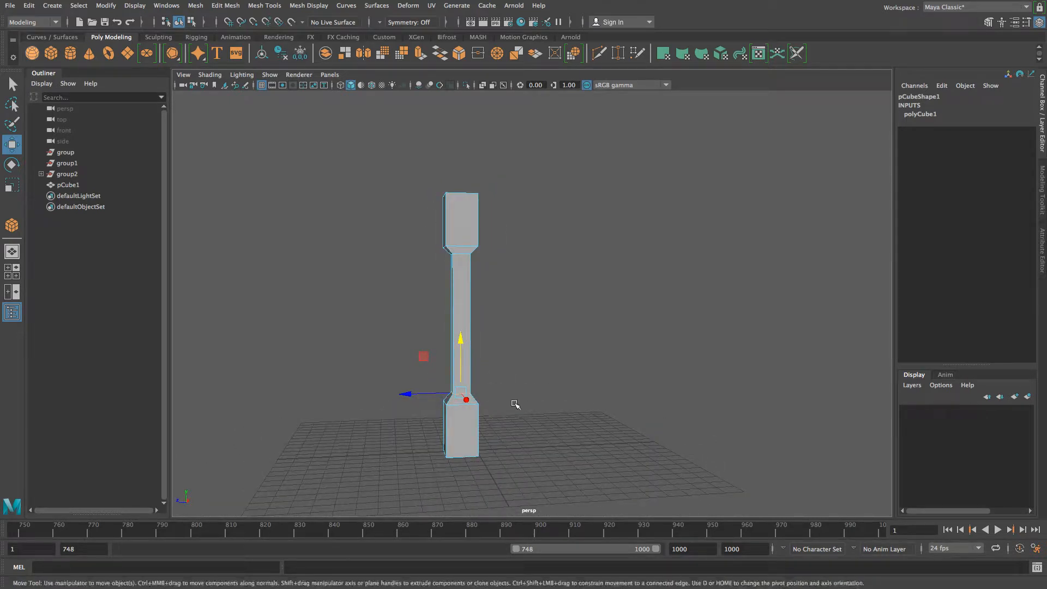
{"action": "middle_click_drag", "start_coordinate": [517, 402], "coordinate": [540, 341], "text": "alt"}
{"action": "left_click_drag", "start_coordinate": [516, 360], "coordinate": [480, 390], "text": "alt"}
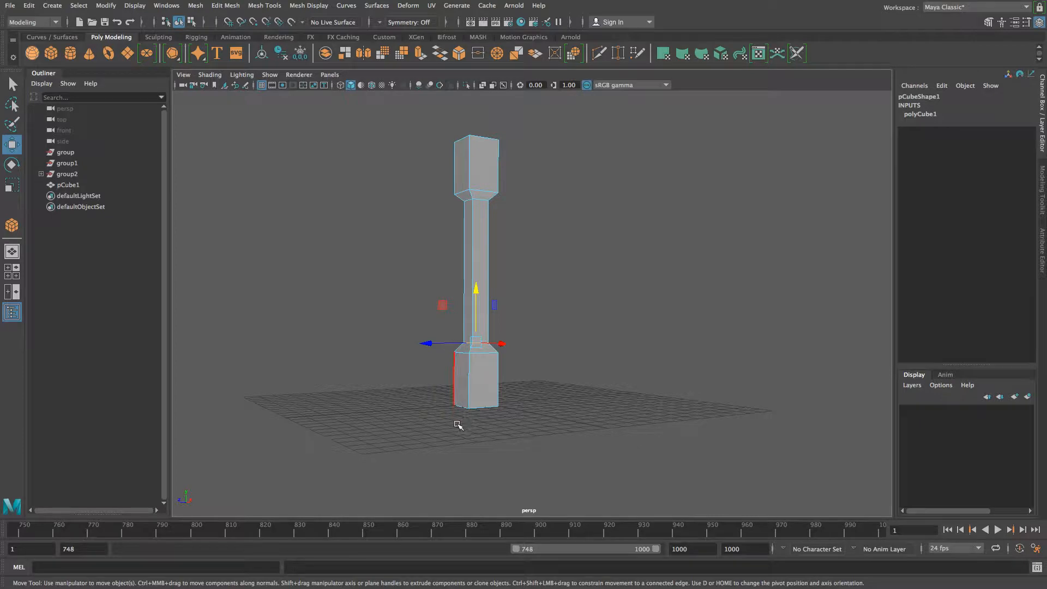
{"action": "left_click_drag", "start_coordinate": [458, 424], "coordinate": [472, 396], "text": "alt"}
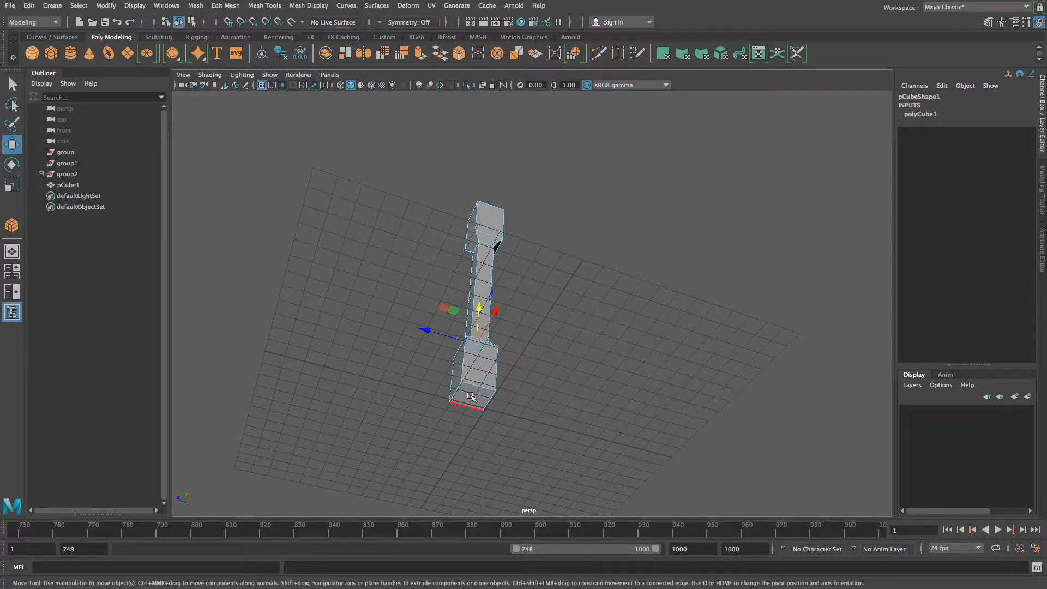
- Select the column's bottom face and drag it down so the lower block becomes much longer
{"action": "right_click", "coordinate": [470, 263]}
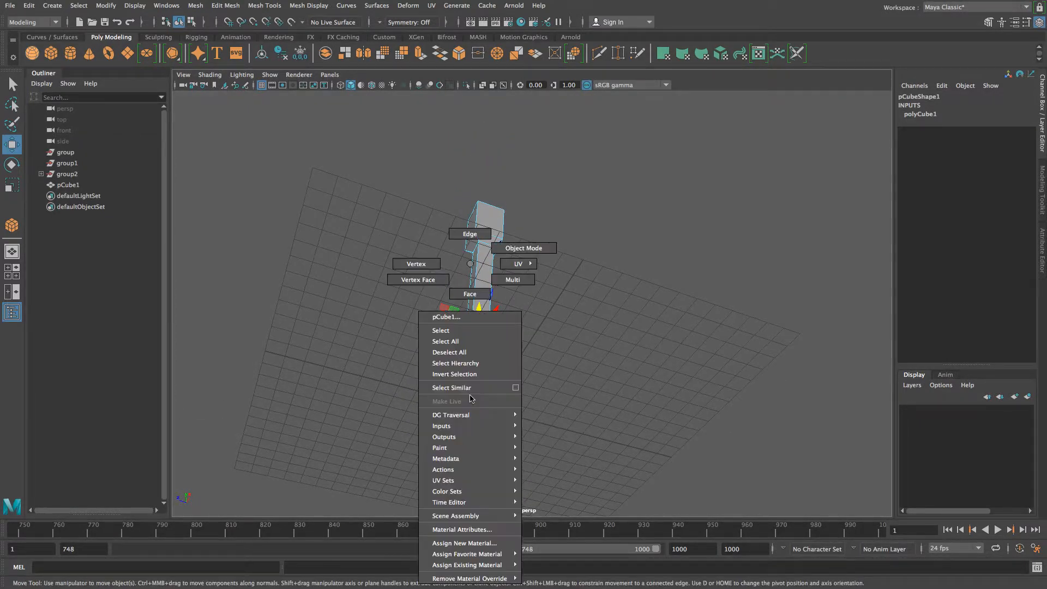
{"action": "left_click", "coordinate": [472, 295]}
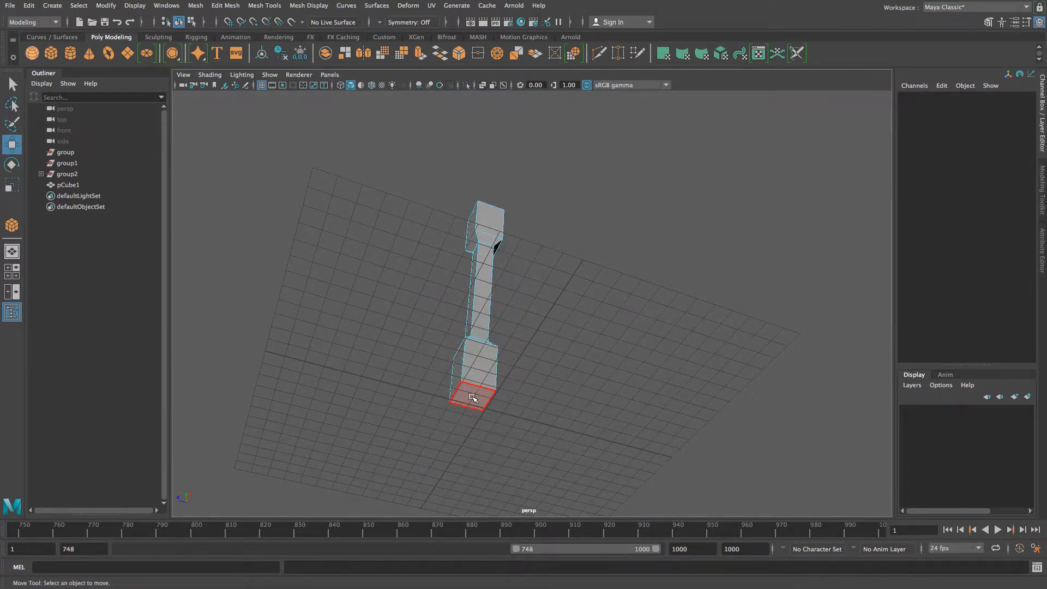
{"action": "left_click", "coordinate": [472, 399]}
{"action": "left_click_drag", "start_coordinate": [524, 423], "coordinate": [490, 444], "text": "alt"}
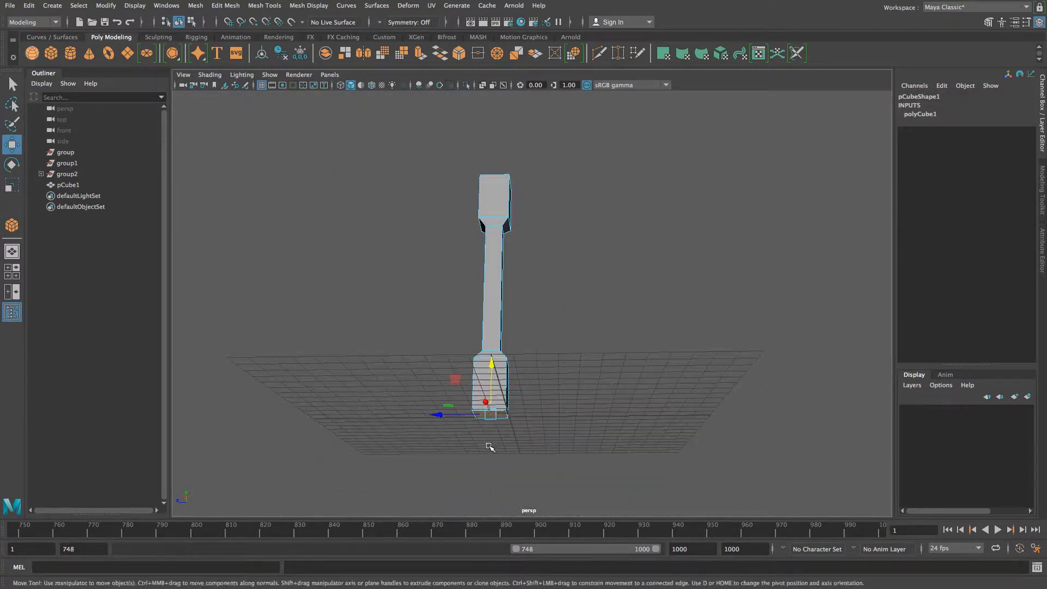
{"action": "left_click_drag", "start_coordinate": [491, 364], "coordinate": [494, 457]}
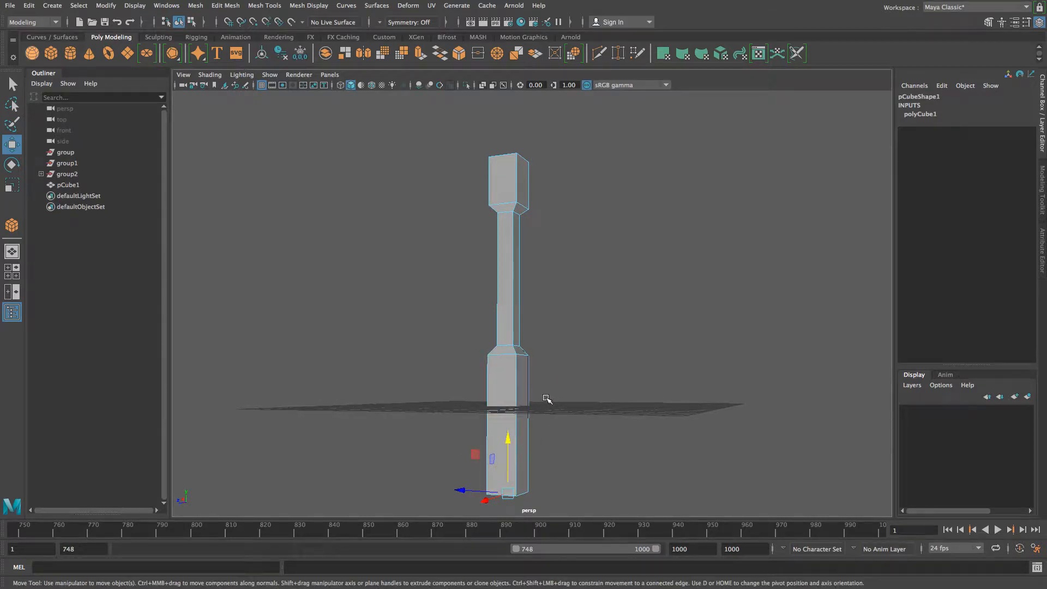
{"action": "left_click_drag", "start_coordinate": [537, 359], "coordinate": [513, 404], "text": "alt"}
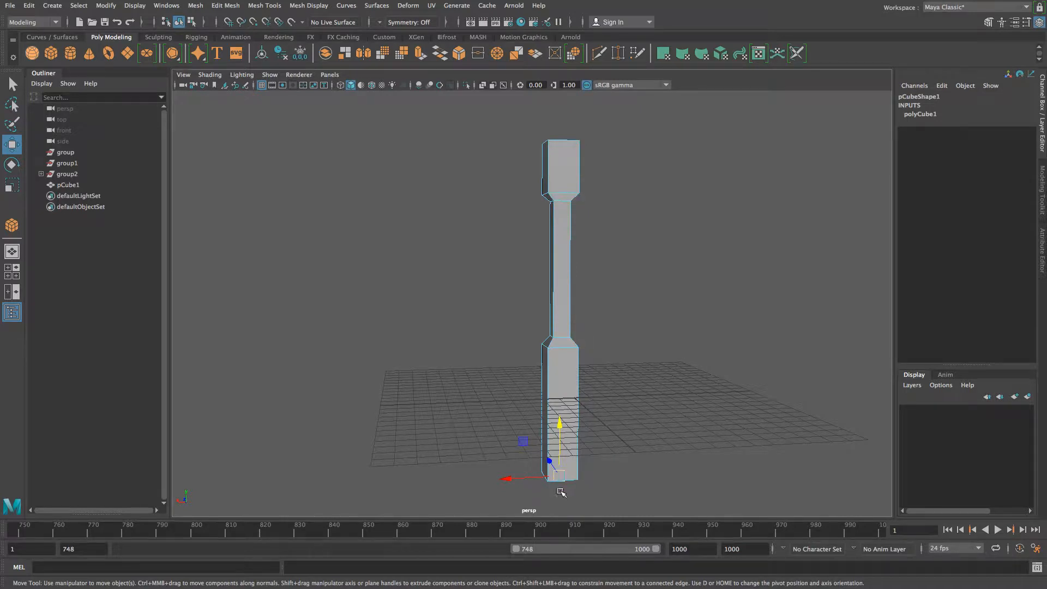
{"action": "middle_click_drag", "start_coordinate": [557, 167], "coordinate": [538, 231], "text": "alt"}
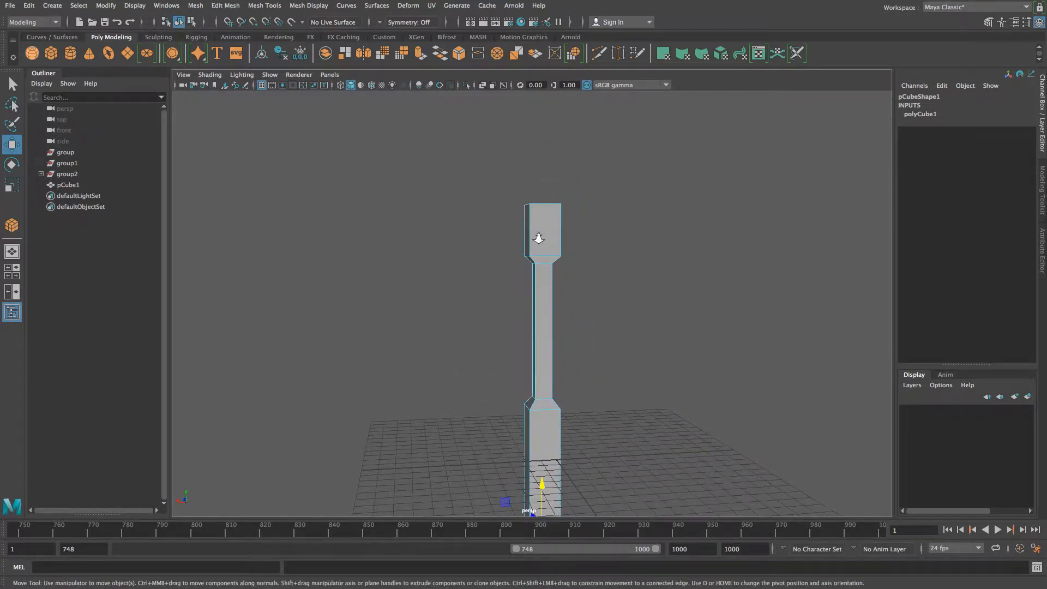
- Select the head block's left side face, undoing a trial sideways move to keep its width
{"action": "scroll", "coordinate": [539, 234], "scroll_direction": "up", "scroll_amount": 5}
{"action": "scroll", "coordinate": [571, 245], "scroll_direction": "up", "scroll_amount": 5}
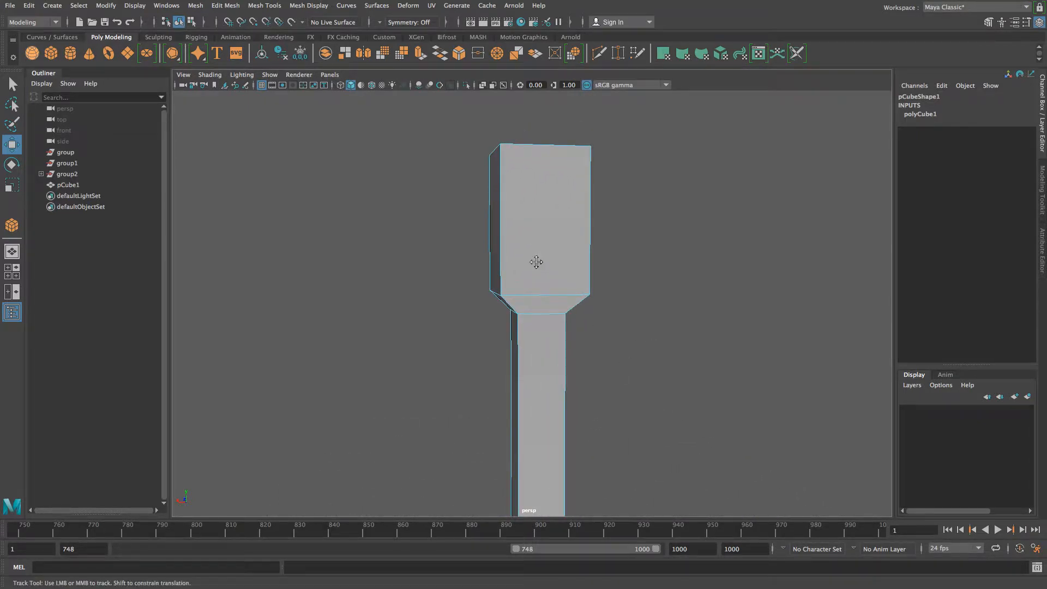
{"action": "middle_click_drag", "start_coordinate": [538, 269], "coordinate": [535, 285], "text": "alt"}
{"action": "mouse_move", "coordinate": [523, 300]}
{"action": "left_mouse_down", "text": "alt"}
{"action": "mouse_move", "coordinate": [542, 299]}
{"action": "mouse_move", "coordinate": [534, 313]}
{"action": "left_mouse_up", "text": "alt"}
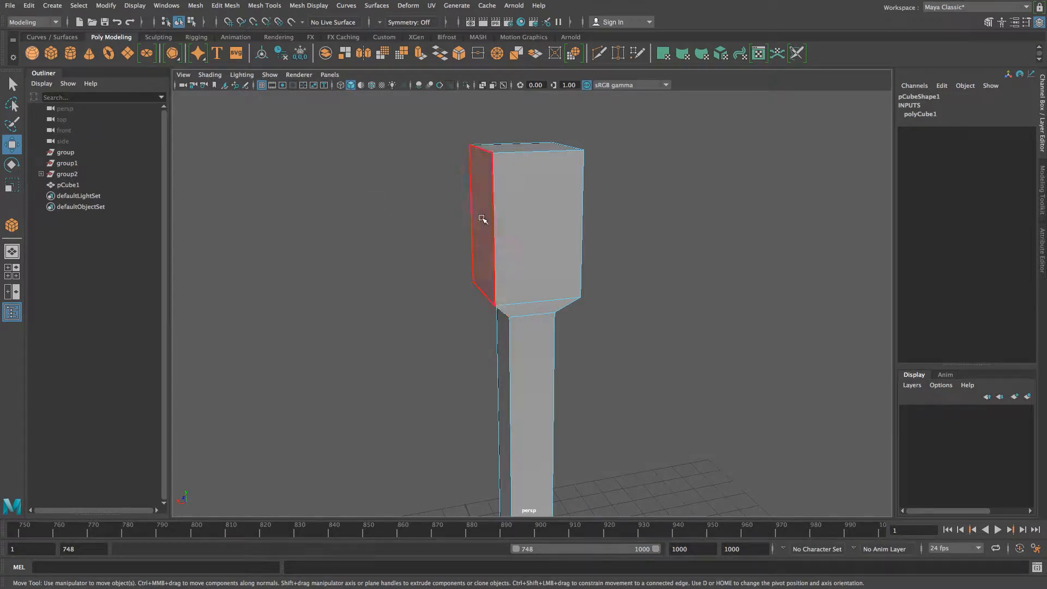
{"action": "left_click", "coordinate": [481, 220]}
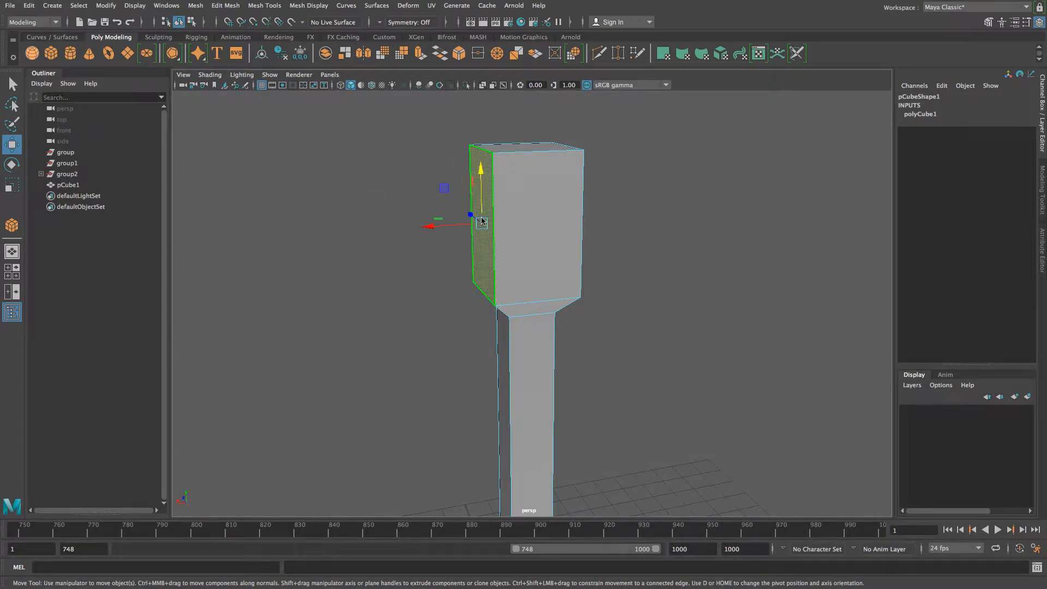
{"action": "left_click_drag", "start_coordinate": [429, 225], "coordinate": [352, 232]}
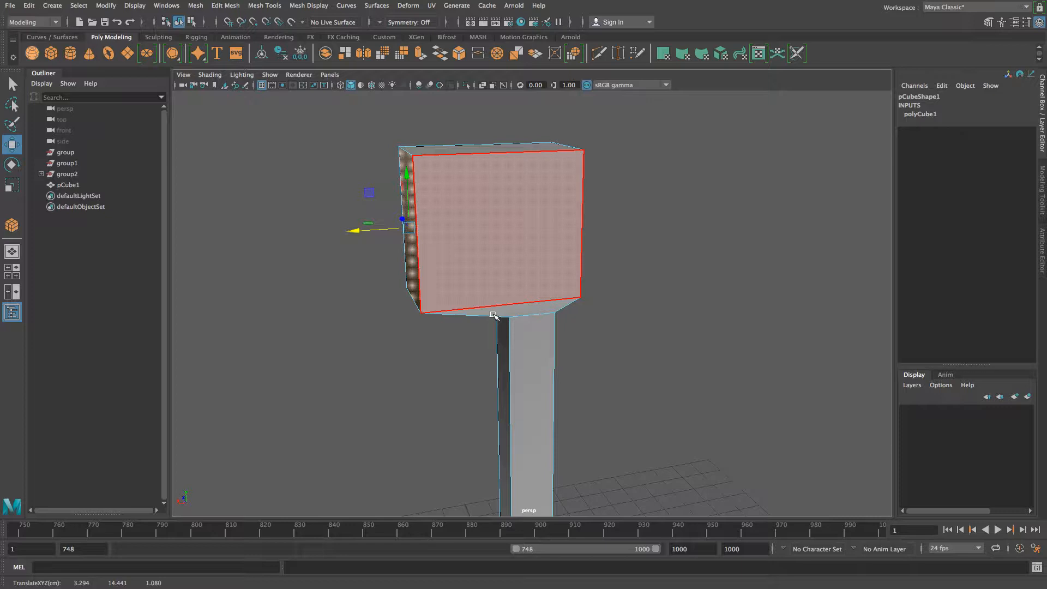
{"action": "key", "text": "ctrl+z"}
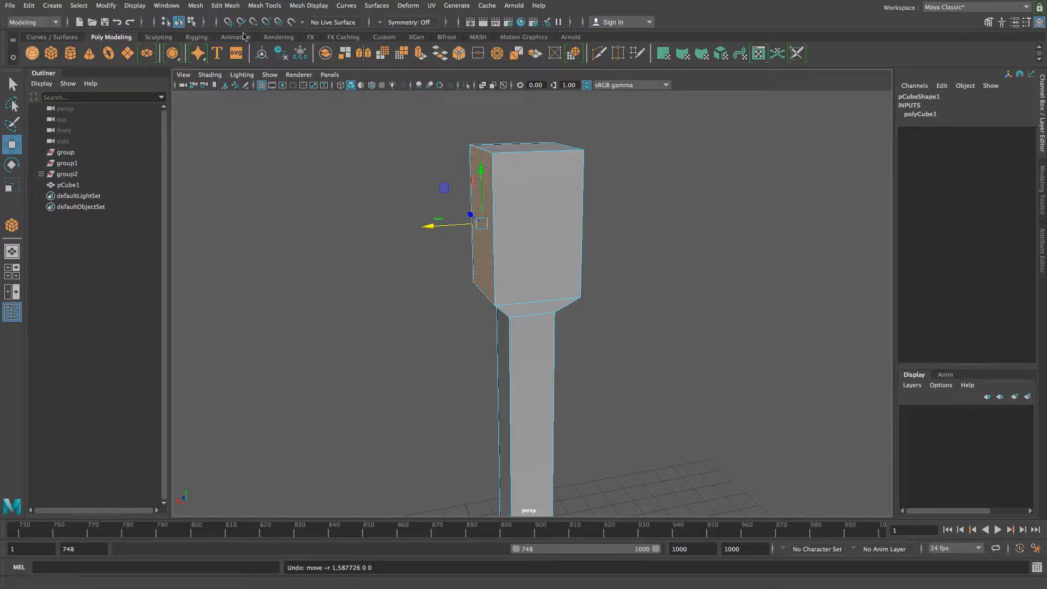
- Extrude the head's left side face outward with Extrude Face Options and scale it down slightly
{"action": "left_click", "coordinate": [225, 7]}
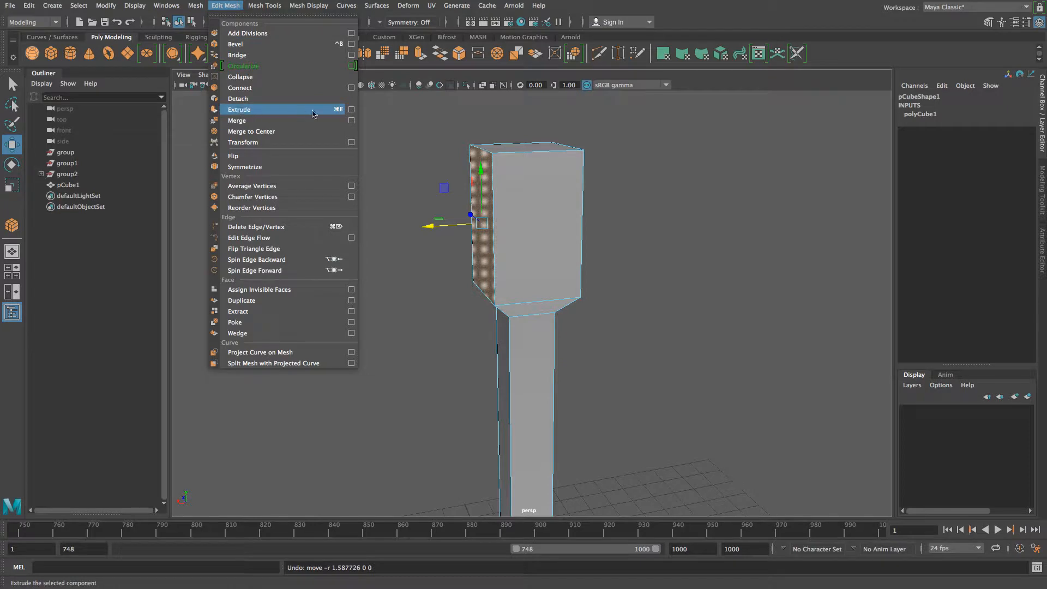
{"action": "left_click", "coordinate": [351, 110]}
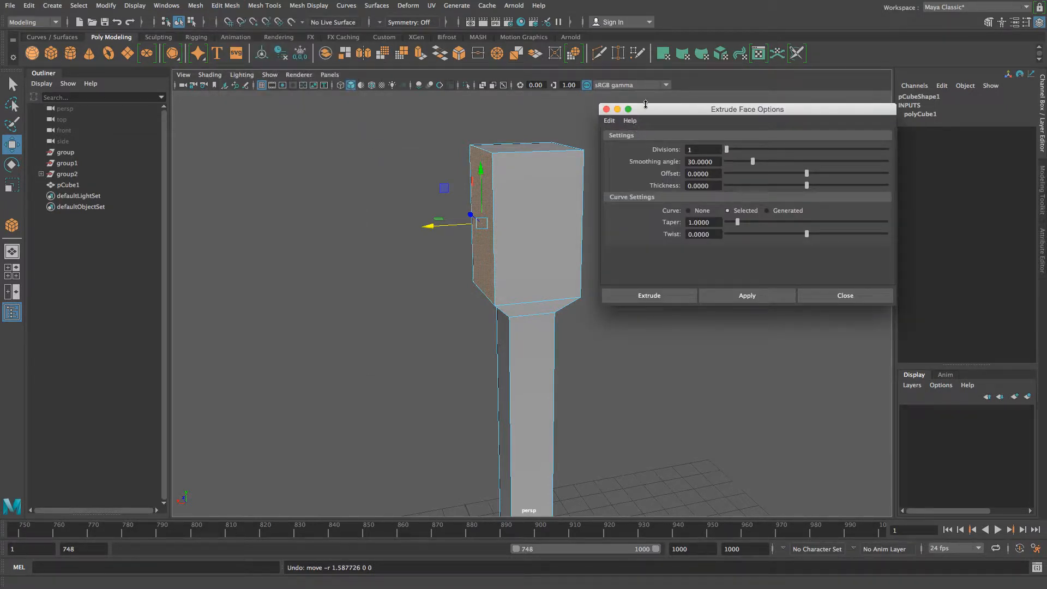
{"action": "left_click_drag", "start_coordinate": [645, 106], "coordinate": [650, 106]}
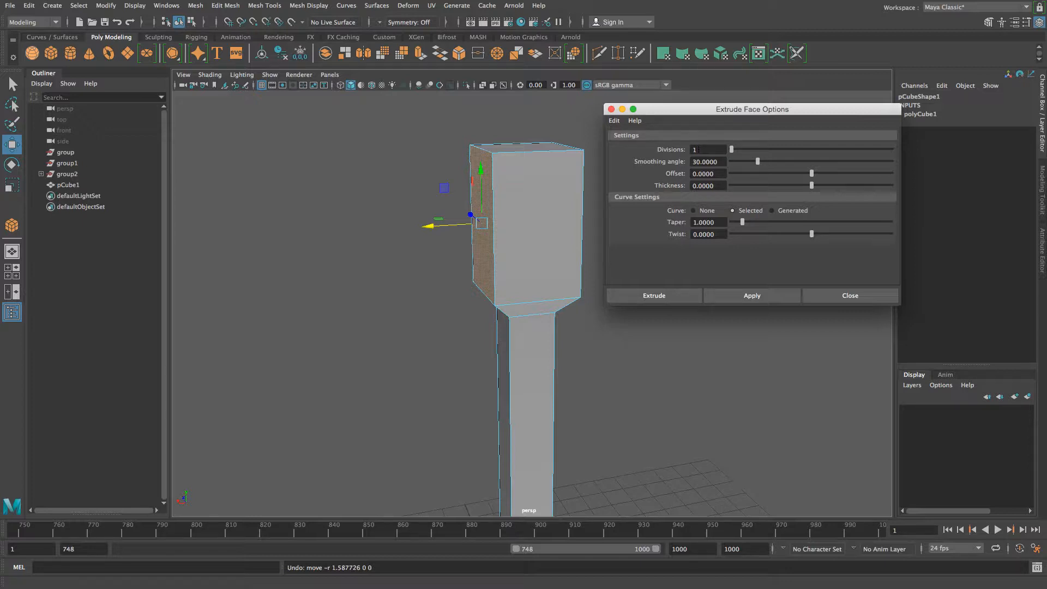
{"action": "left_click", "coordinate": [760, 295]}
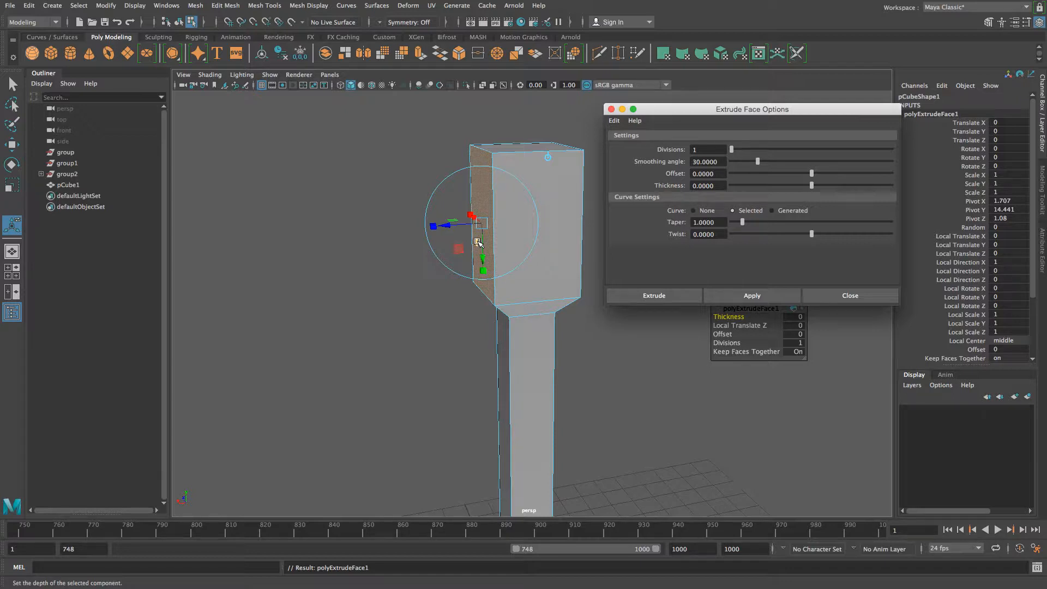
{"action": "left_click_drag", "start_coordinate": [449, 225], "coordinate": [432, 245]}
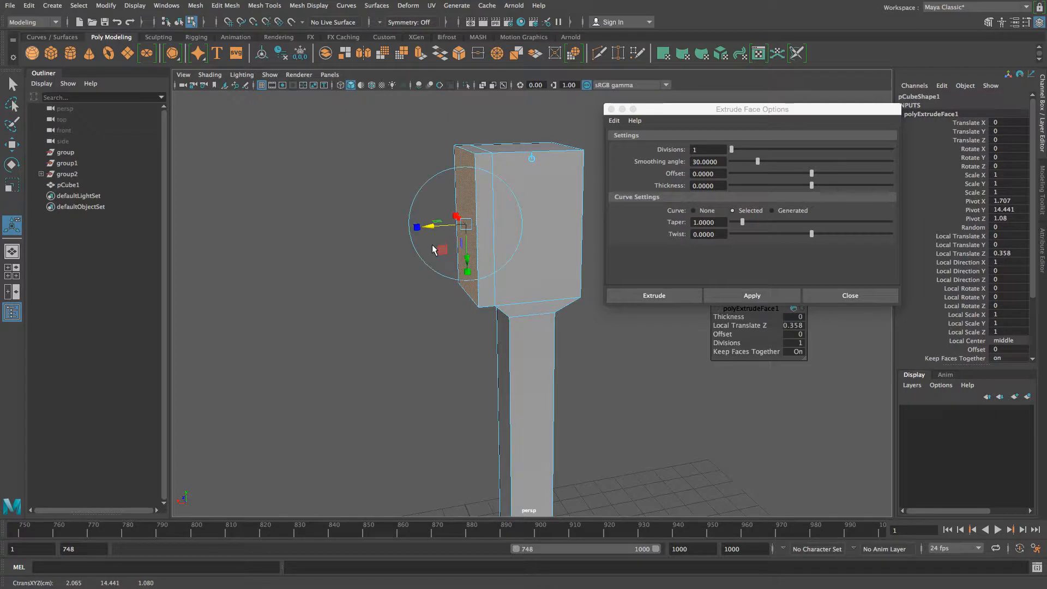
{"action": "key", "text": "r"}
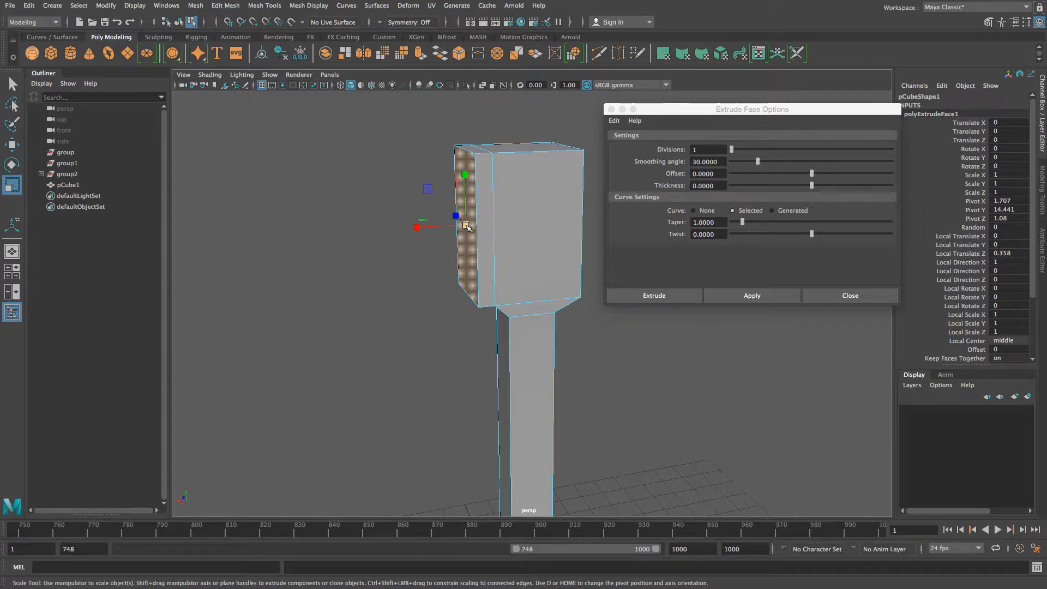
{"action": "left_click_drag", "start_coordinate": [467, 225], "coordinate": [456, 226]}
{"action": "left_click_drag", "start_coordinate": [417, 289], "coordinate": [444, 287], "text": "alt"}
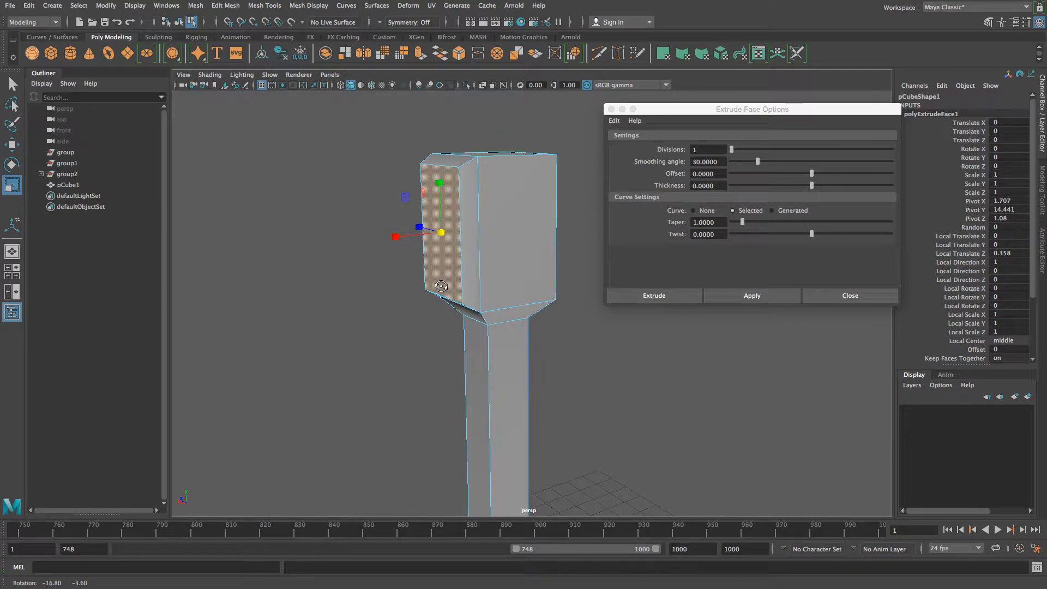
- Add two more short extrusions to the end face and scale the last one up into a flare
{"action": "left_click", "coordinate": [759, 296]}
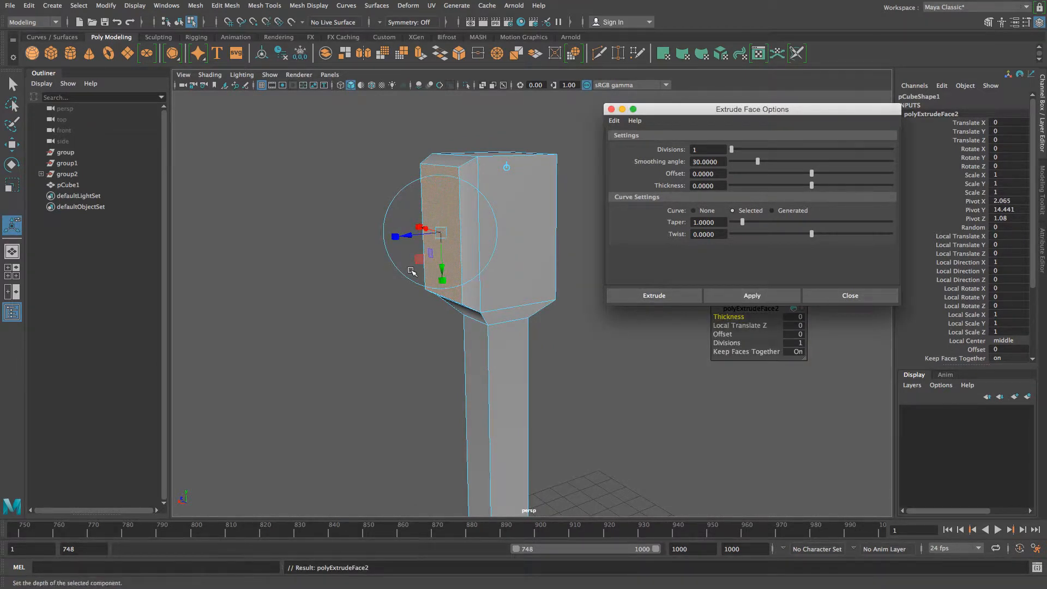
{"action": "left_click_drag", "start_coordinate": [406, 236], "coordinate": [394, 243]}
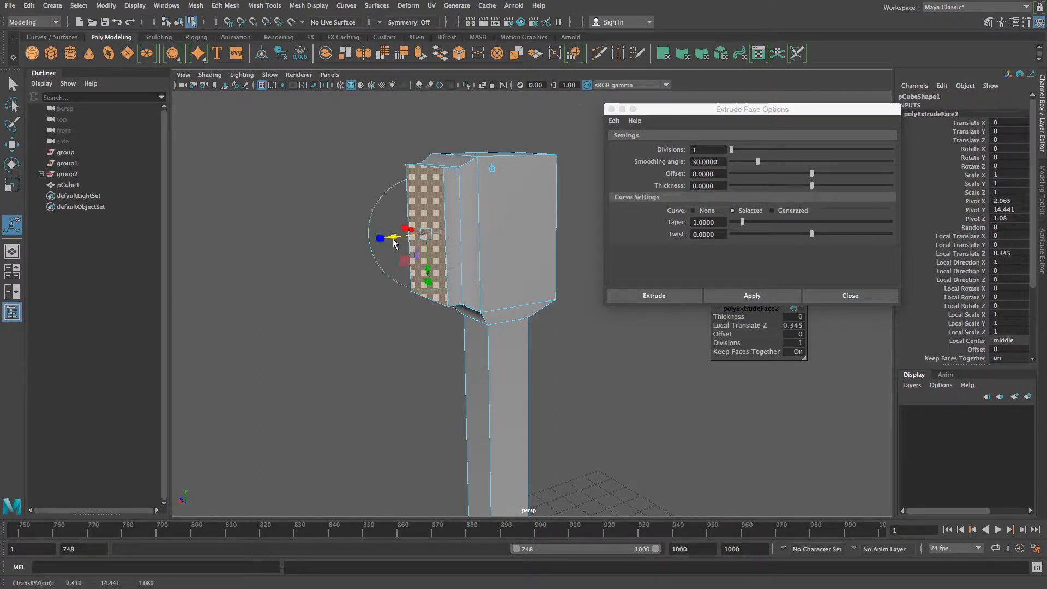
{"action": "left_click_drag", "start_coordinate": [431, 279], "coordinate": [420, 306], "text": "alt"}
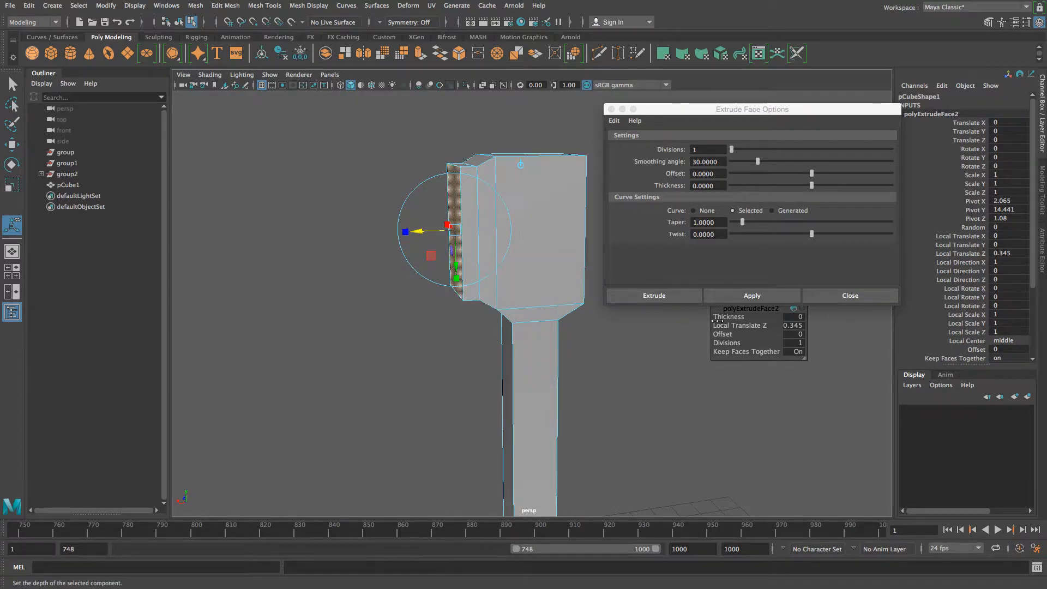
{"action": "left_click", "coordinate": [752, 296]}
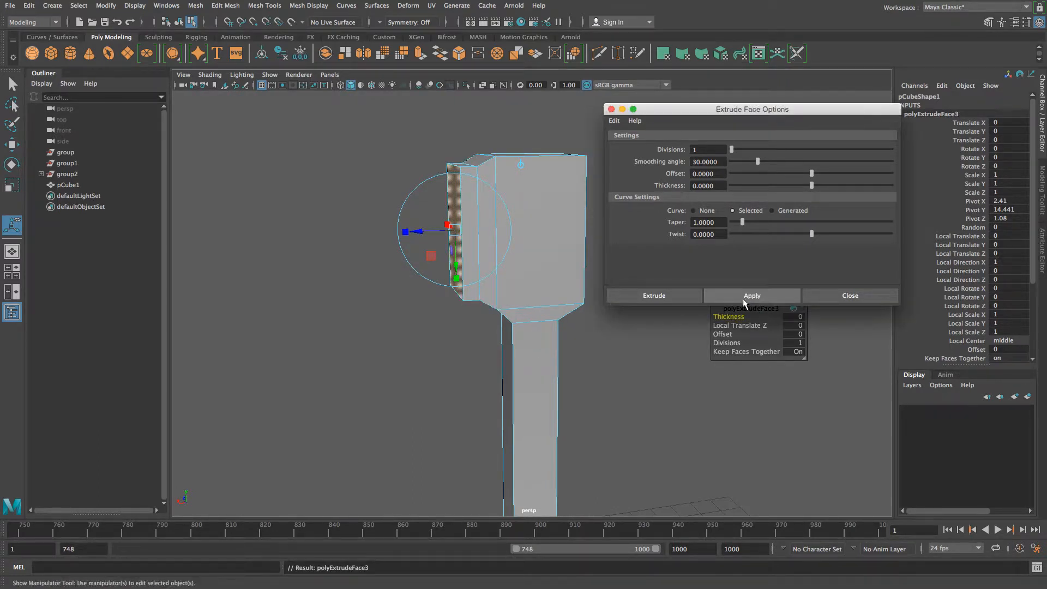
{"action": "left_click_drag", "start_coordinate": [421, 235], "coordinate": [402, 240]}
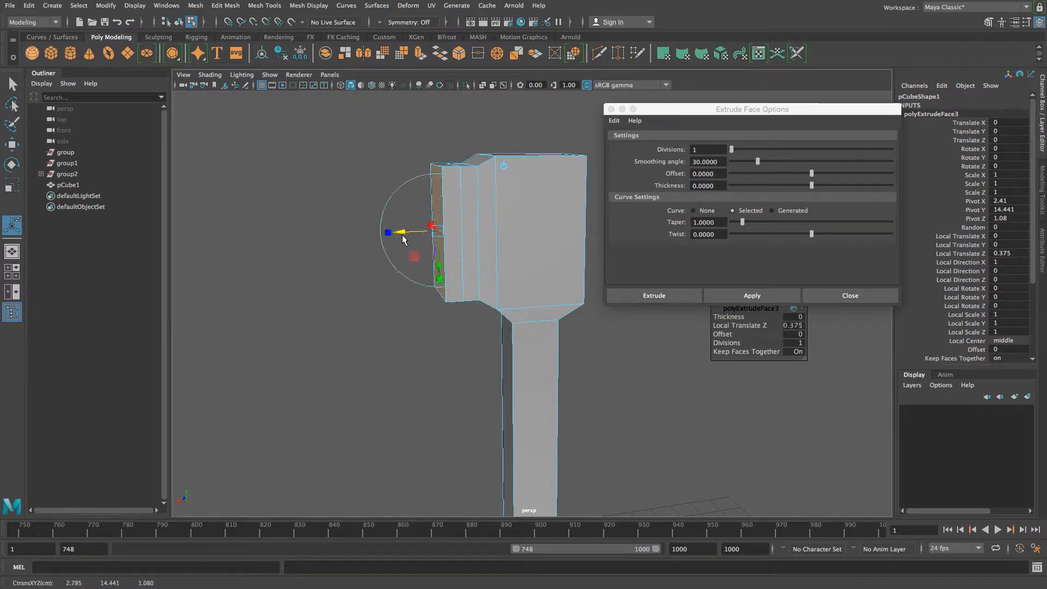
{"action": "key", "text": "r"}
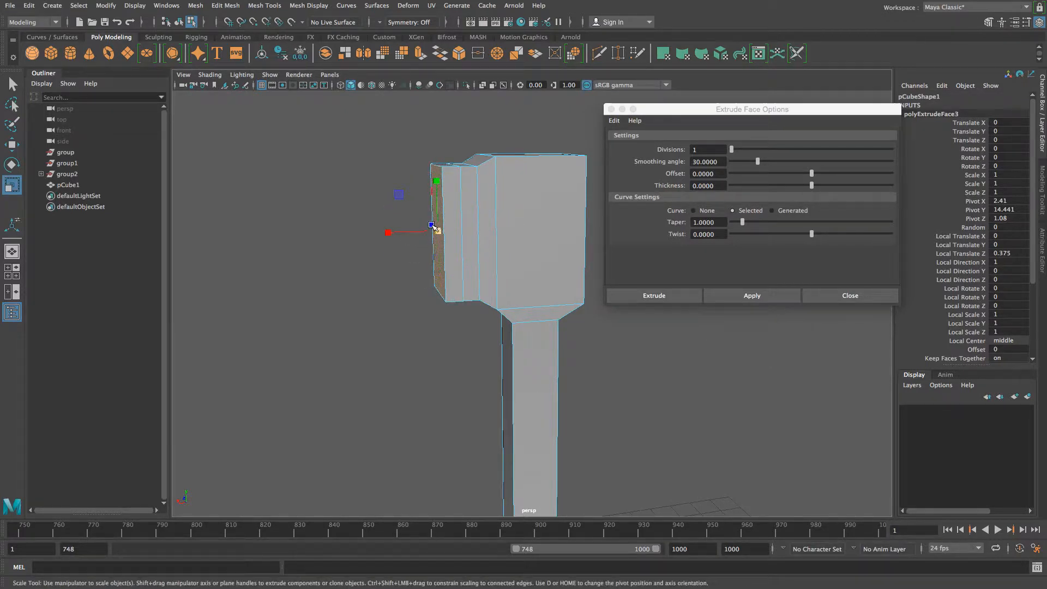
{"action": "left_click_drag", "start_coordinate": [438, 233], "coordinate": [451, 236]}
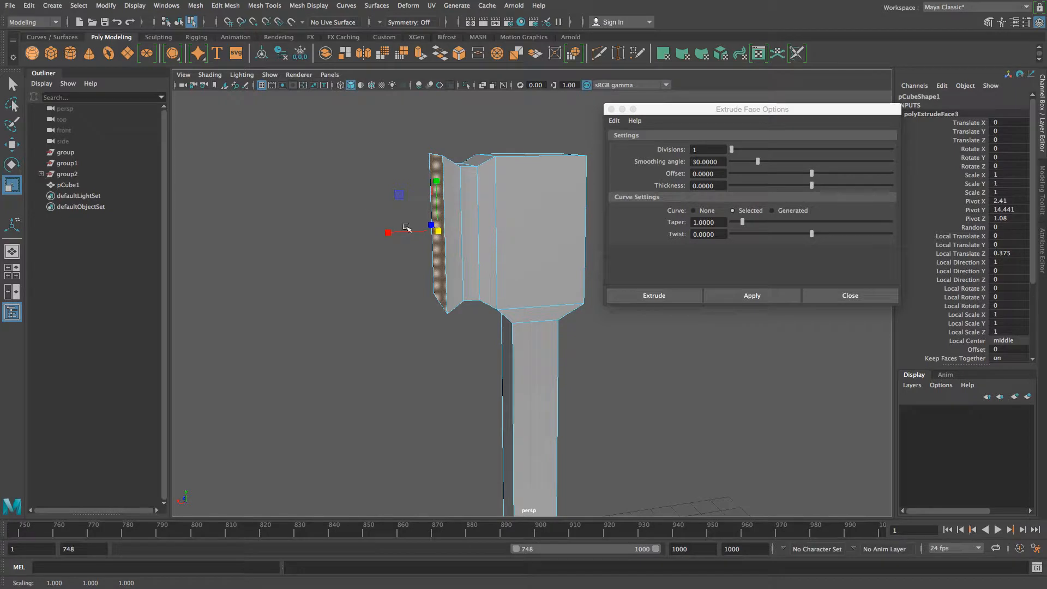
- Extrude the flared end face about 2.44 to the left into a long block
{"action": "left_click", "coordinate": [744, 296]}
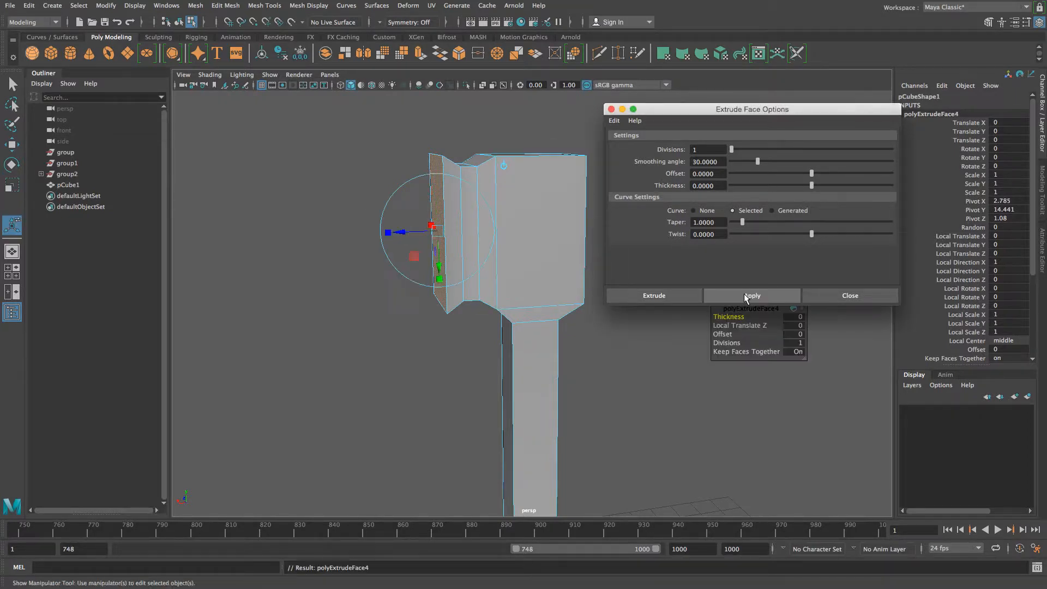
{"action": "left_click_drag", "start_coordinate": [401, 233], "coordinate": [249, 244]}
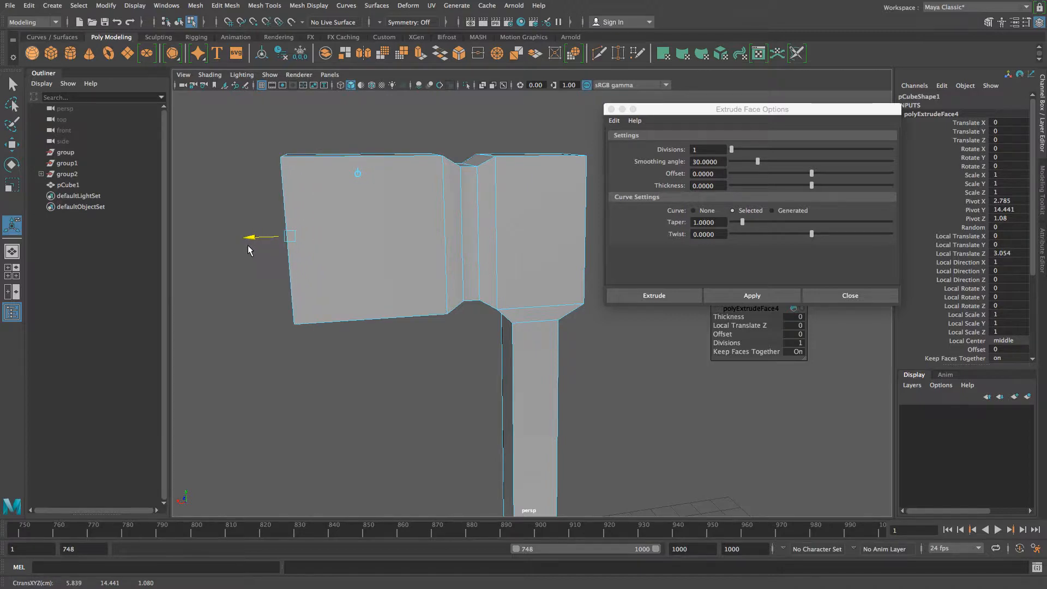
{"action": "mouse_move", "coordinate": [290, 382]}
{"action": "left_mouse_down", "text": "alt"}
{"action": "mouse_move", "coordinate": [290, 401]}
{"action": "mouse_move", "coordinate": [409, 436]}
{"action": "mouse_move", "coordinate": [511, 377]}
{"action": "mouse_move", "coordinate": [458, 397]}
{"action": "mouse_move", "coordinate": [288, 390]}
{"action": "left_mouse_up", "text": "alt"}
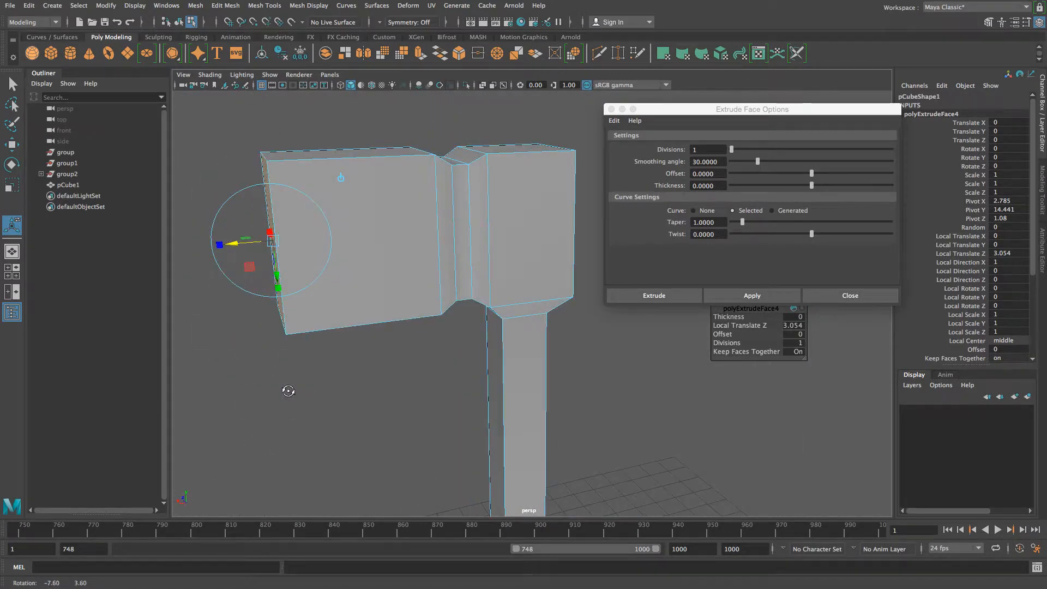
{"action": "left_click_drag", "start_coordinate": [233, 245], "coordinate": [274, 244]}
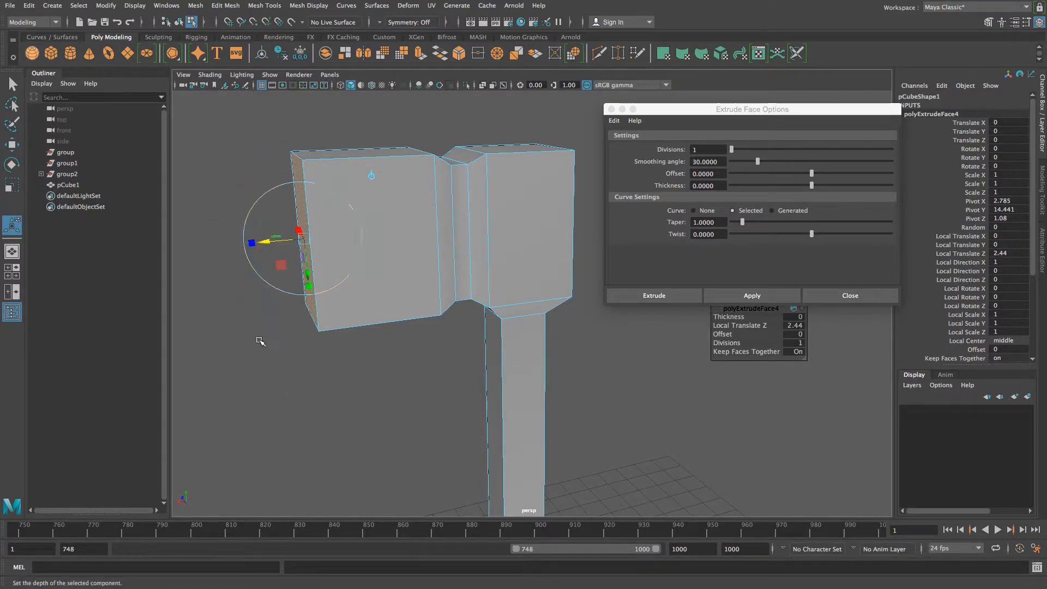
{"action": "left_click_drag", "start_coordinate": [260, 341], "coordinate": [267, 374], "text": "alt"}
{"action": "middle_click_drag", "start_coordinate": [465, 393], "coordinate": [398, 361], "text": "alt"}
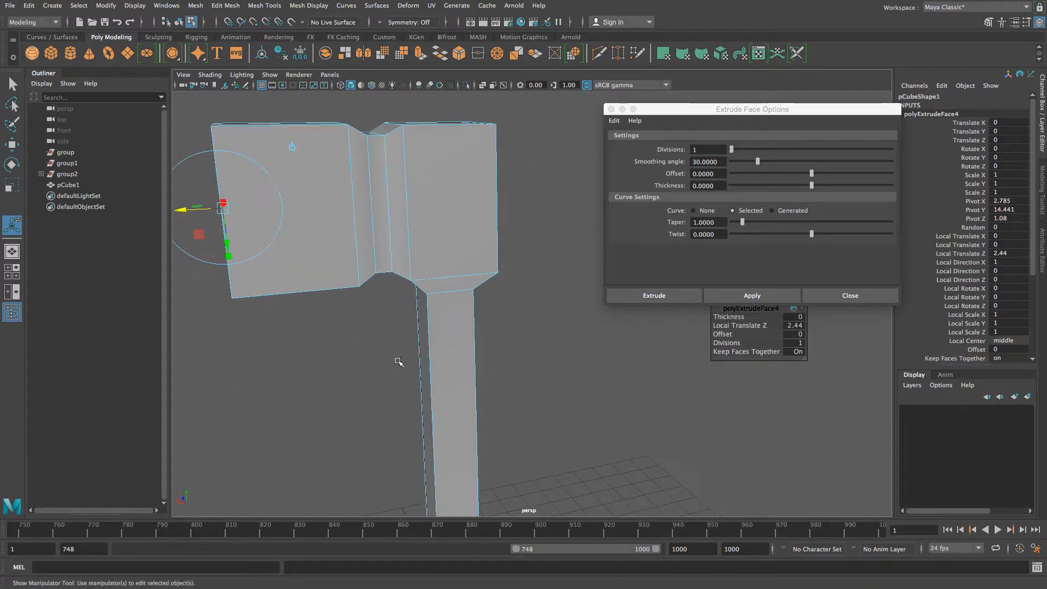
{"action": "left_click_drag", "start_coordinate": [398, 361], "coordinate": [460, 397], "text": "alt"}
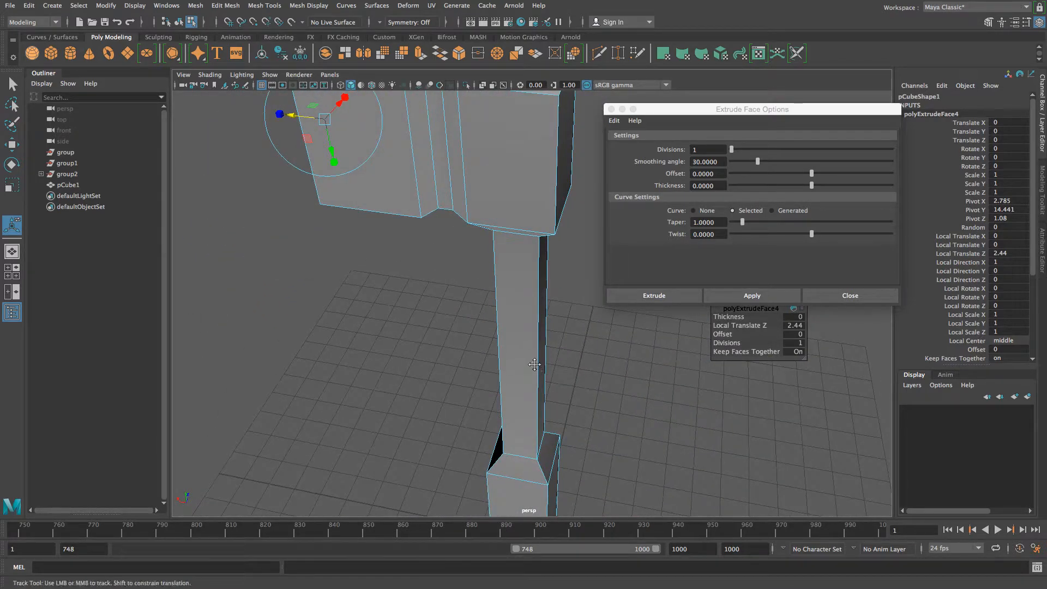
{"action": "middle_click_drag", "start_coordinate": [534, 365], "coordinate": [452, 523], "text": "alt"}
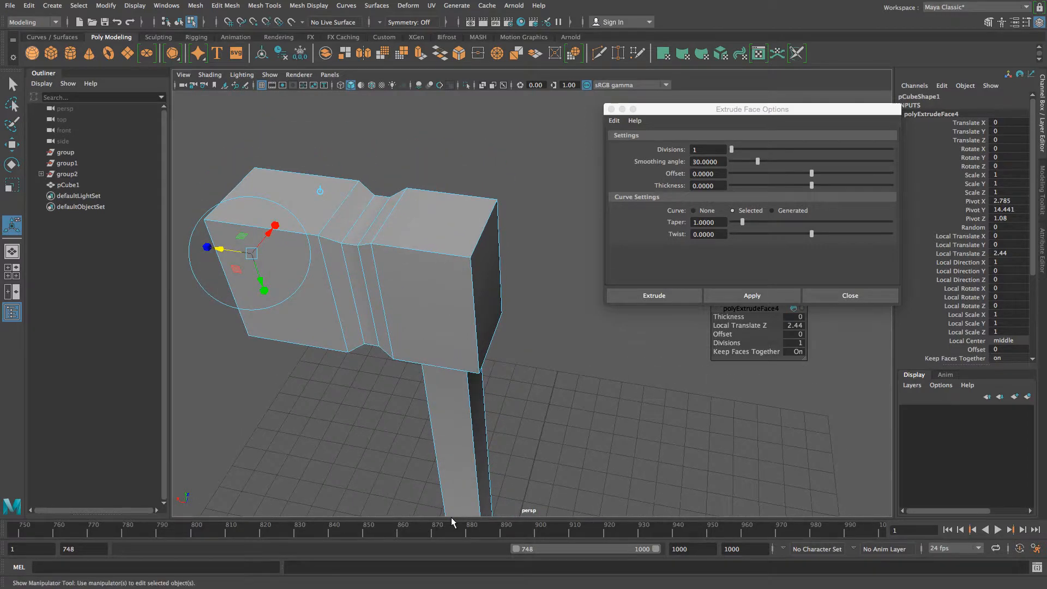
{"action": "left_click_drag", "start_coordinate": [472, 450], "coordinate": [458, 435], "text": "alt"}
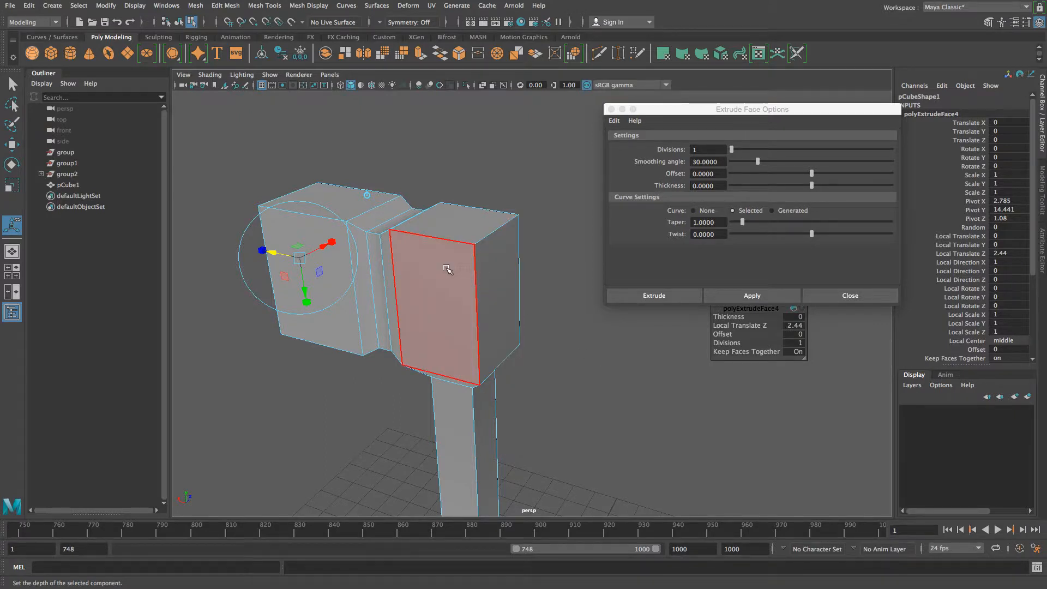
- Extrude the head's right end face outward and rotate it to tilt downward
{"action": "left_click", "coordinate": [497, 273]}
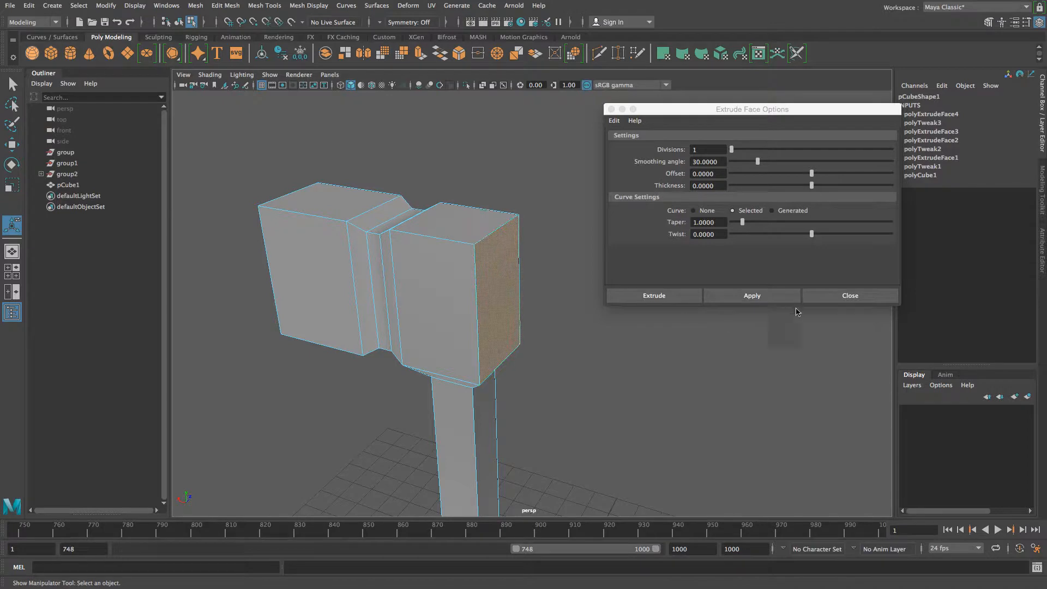
{"action": "left_click", "coordinate": [753, 296]}
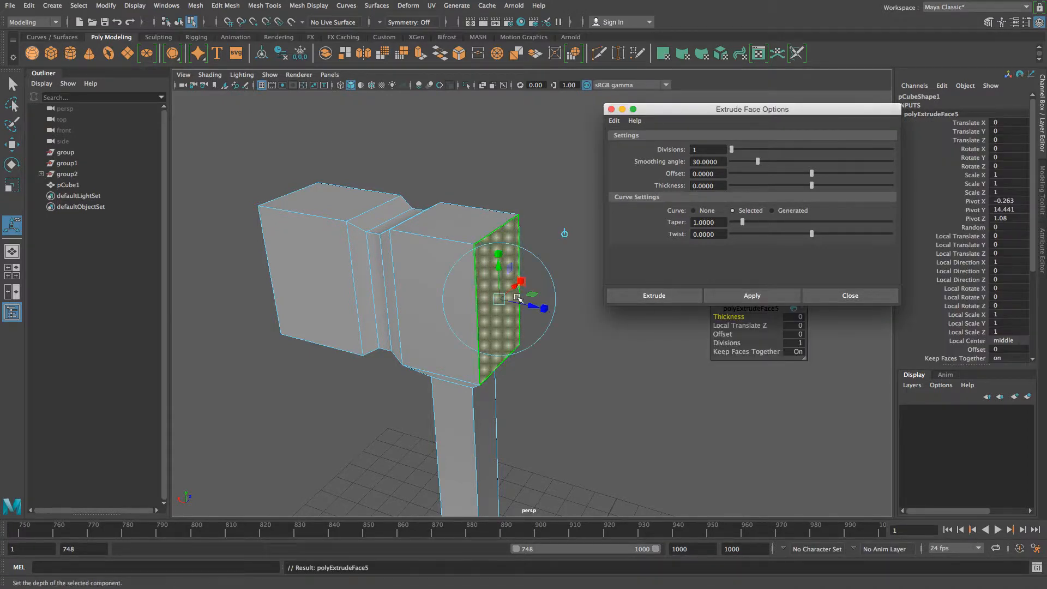
{"action": "left_click_drag", "start_coordinate": [531, 306], "coordinate": [558, 318]}
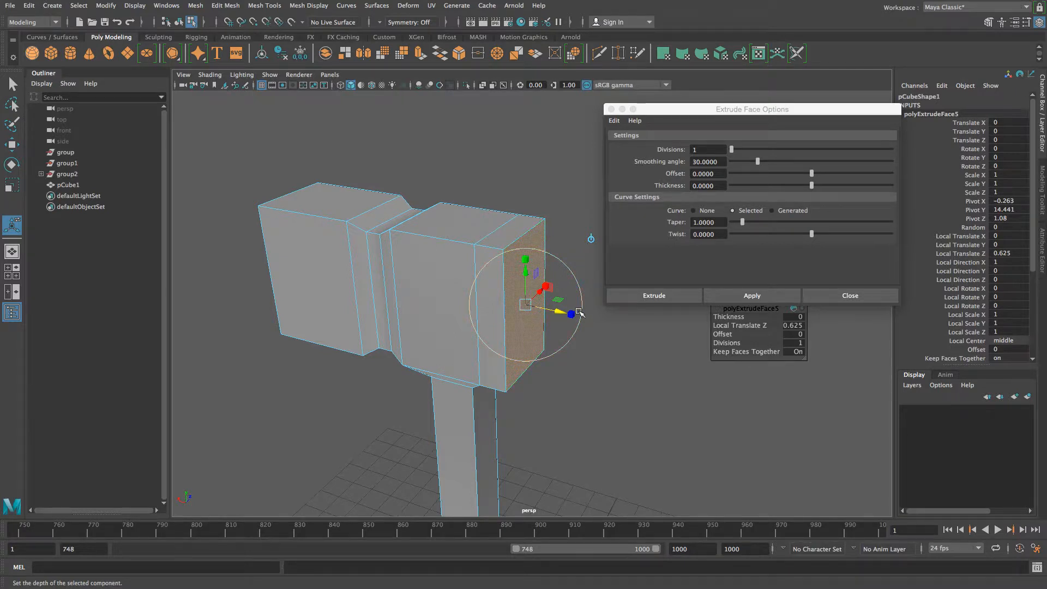
{"action": "key", "text": "e"}
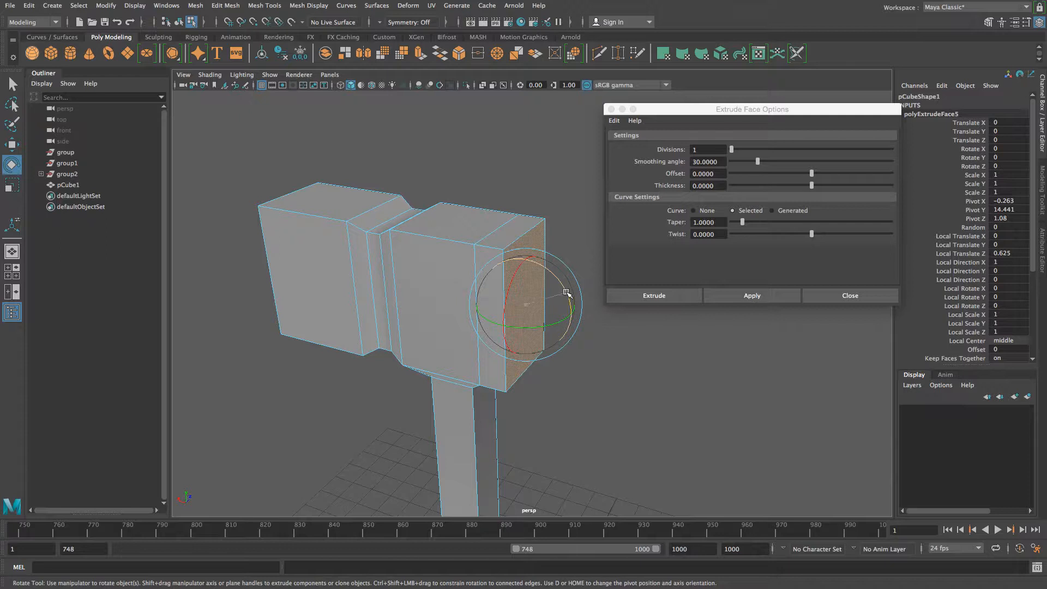
{"action": "left_click_drag", "start_coordinate": [567, 293], "coordinate": [567, 308]}
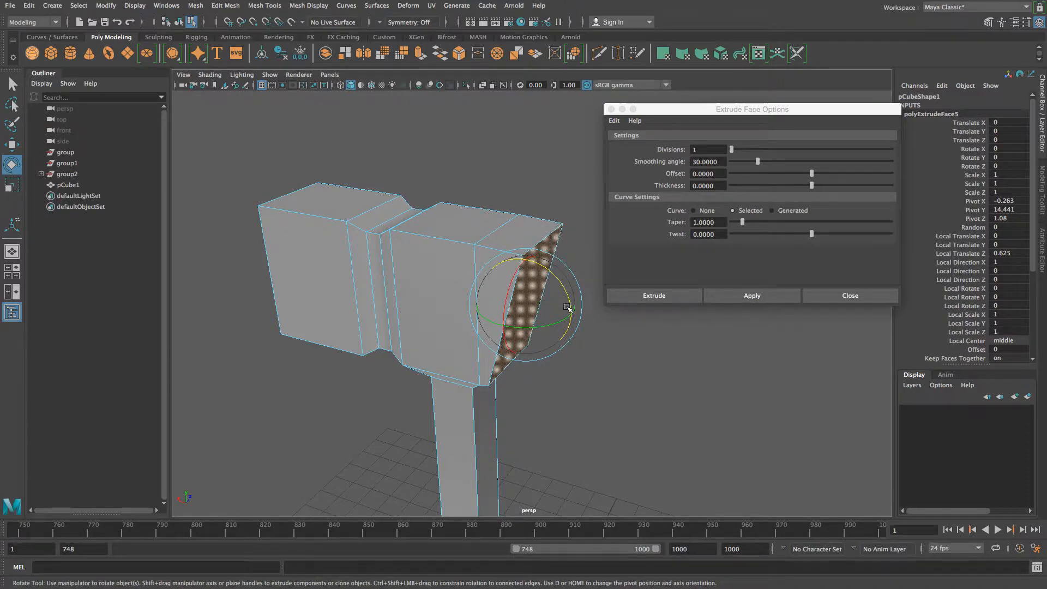
- Extrude the tilted end face again, push it further out, and close the extrude options
{"action": "left_click", "coordinate": [766, 297]}
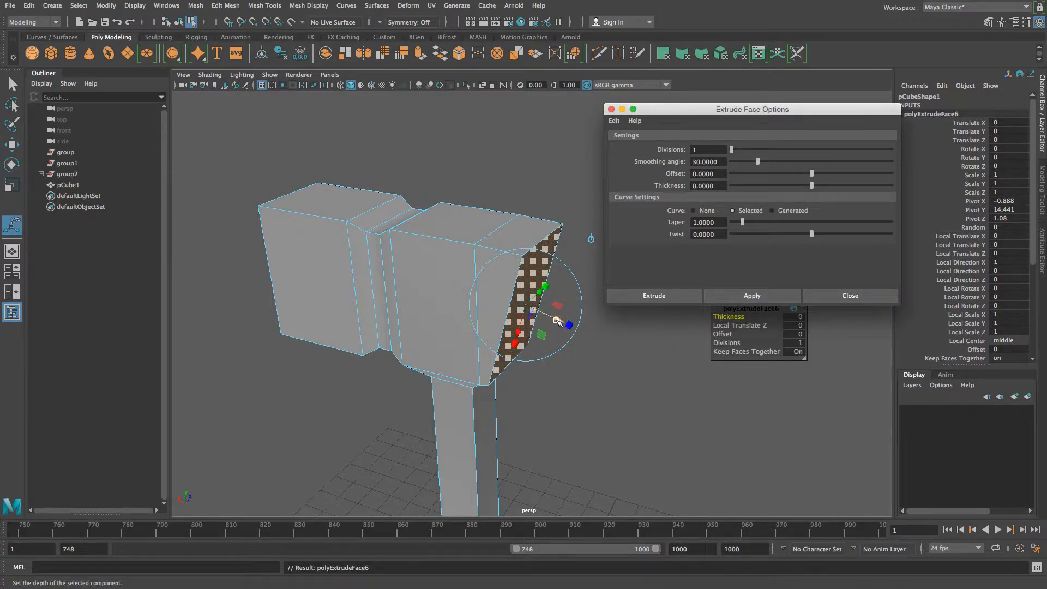
{"action": "left_click_drag", "start_coordinate": [561, 324], "coordinate": [621, 397]}
{"action": "key", "text": "e"}
{"action": "middle_click_drag", "start_coordinate": [622, 397], "coordinate": [511, 371], "text": "alt"}
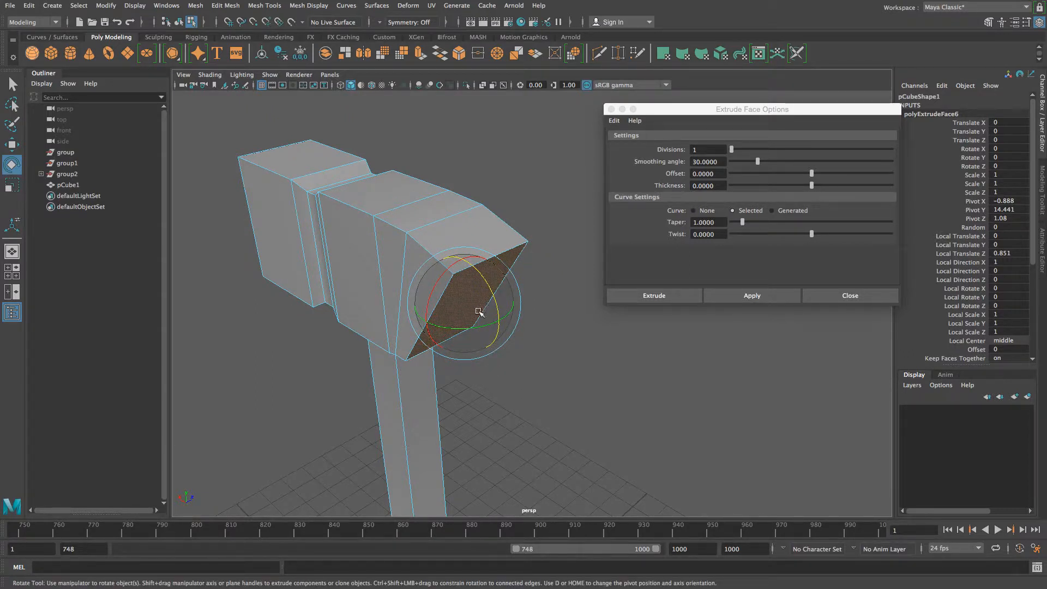
{"action": "left_click", "coordinate": [843, 298]}
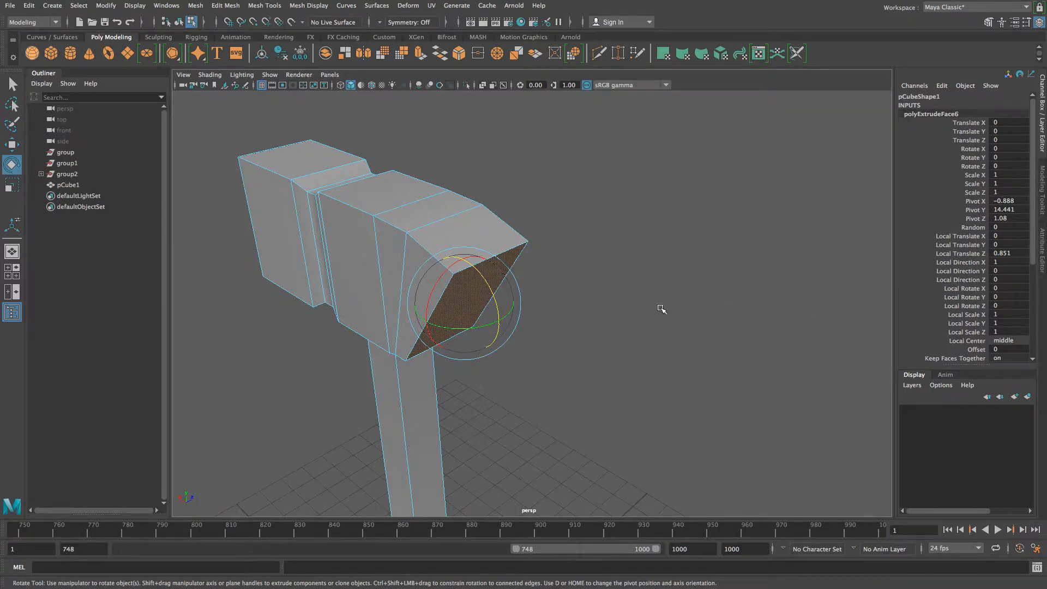
- Return to the Select tool and tumble the camera around the angled hammer head, opening Edit Mesh
{"action": "key", "text": "q"}
{"action": "left_click_drag", "start_coordinate": [514, 339], "coordinate": [483, 324], "text": "alt"}
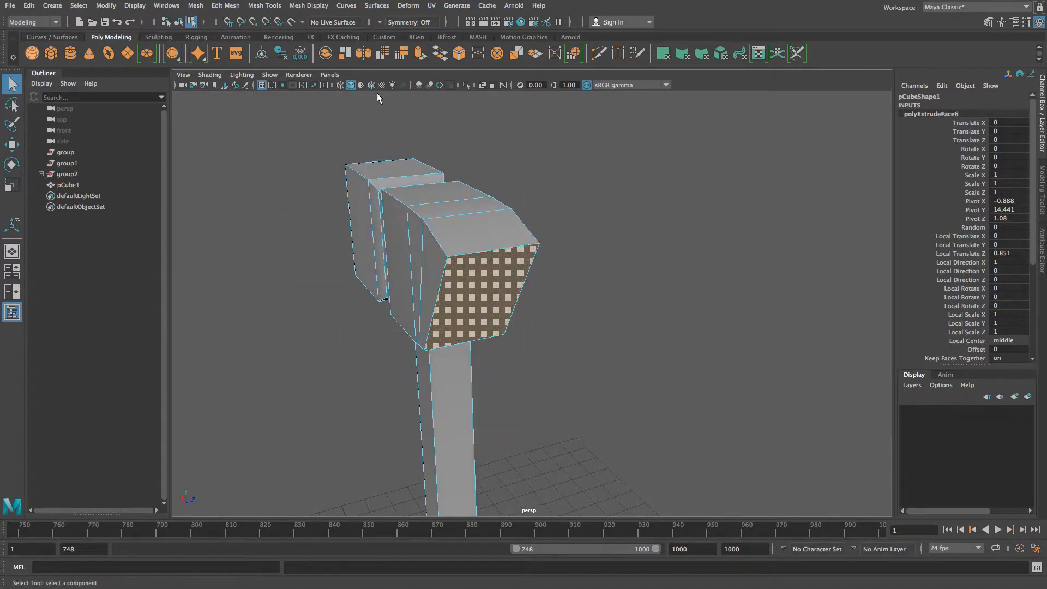
{"action": "left_click", "coordinate": [228, 8]}
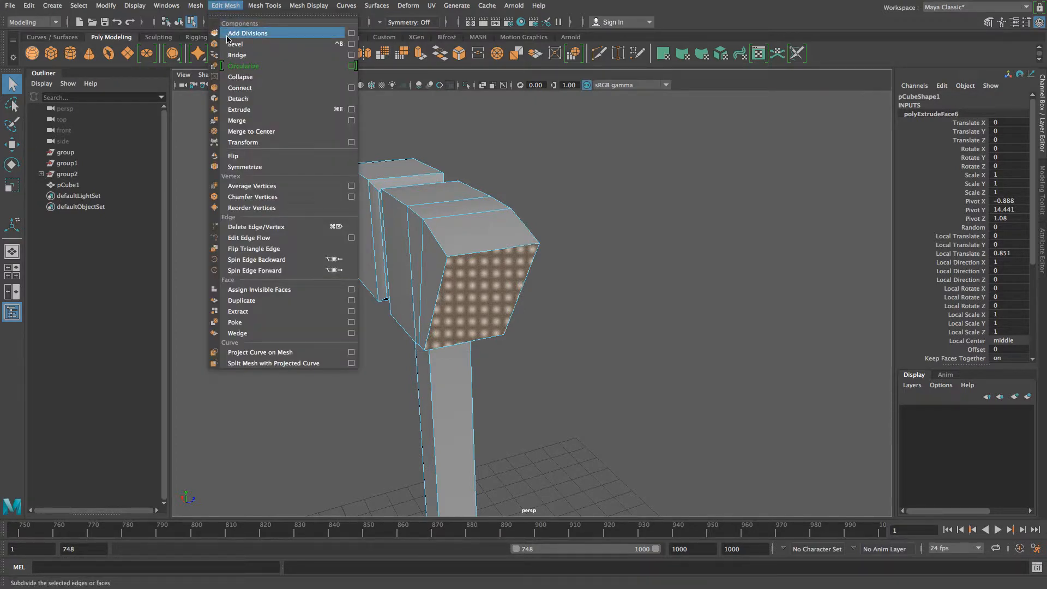
- Split the slanted end face into four quads using Add Divisions at division level 1
{"action": "left_click", "coordinate": [352, 33]}
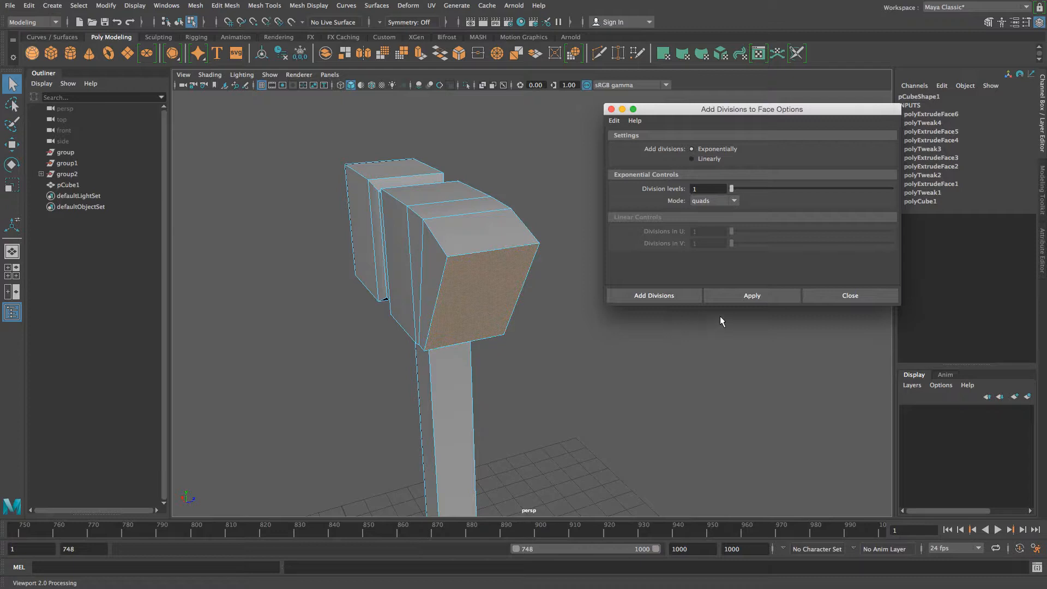
{"action": "left_click", "coordinate": [752, 295]}
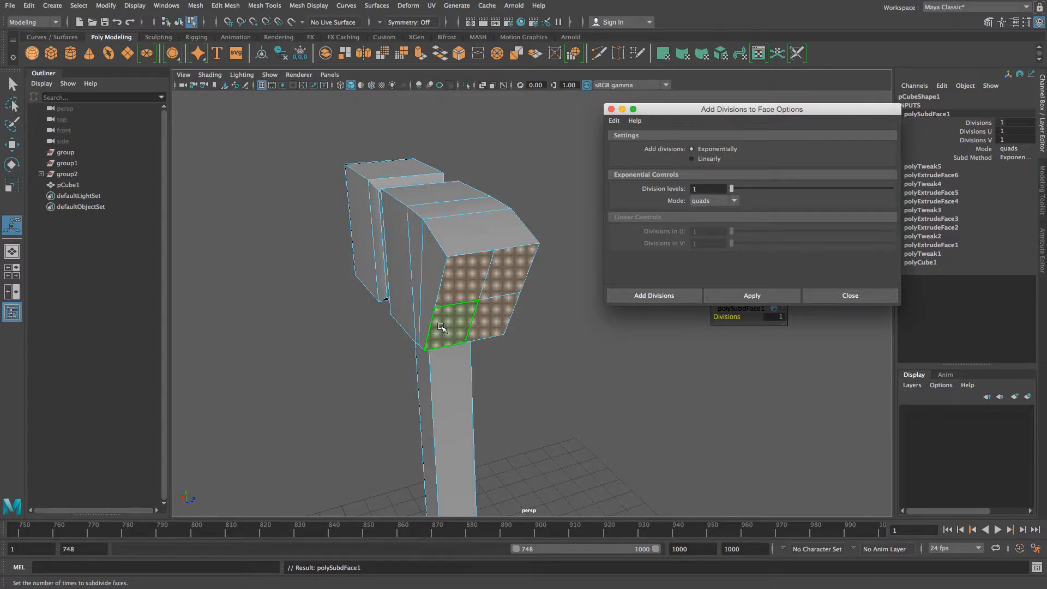
{"action": "key", "text": "ctrl+z"}
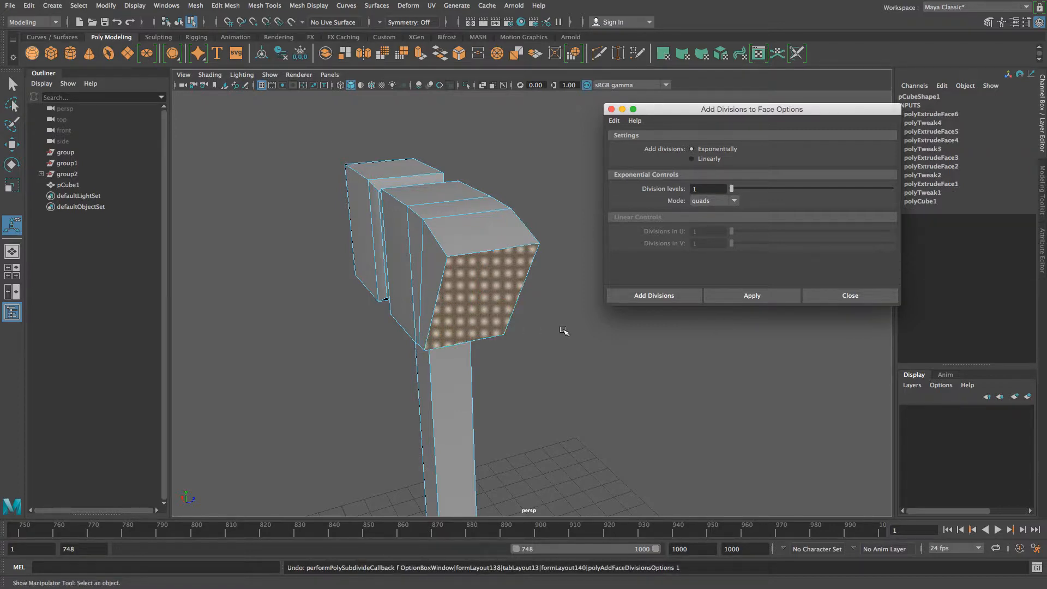
{"action": "double_click", "coordinate": [706, 189]}
{"action": "type", "text": "2"}
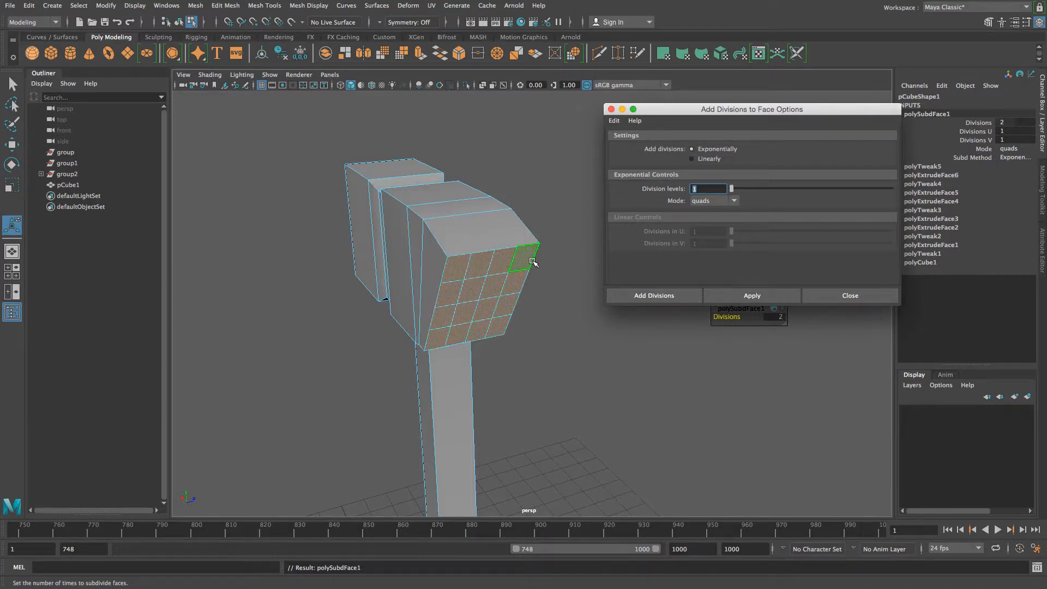
{"action": "left_click", "coordinate": [29, 6]}
{"action": "left_click", "coordinate": [44, 21]}
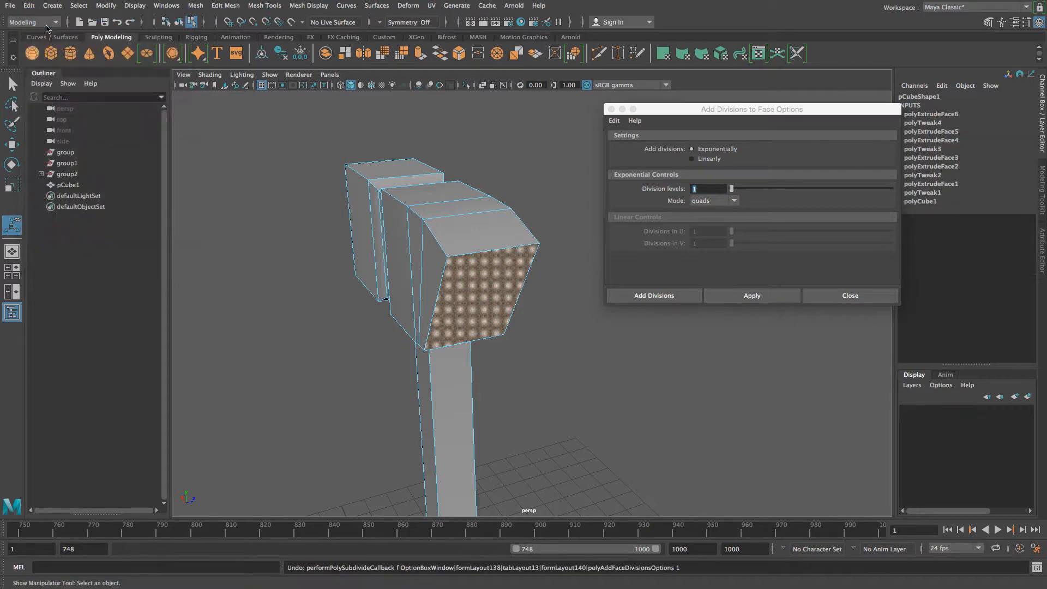
{"action": "left_click", "coordinate": [695, 189]}
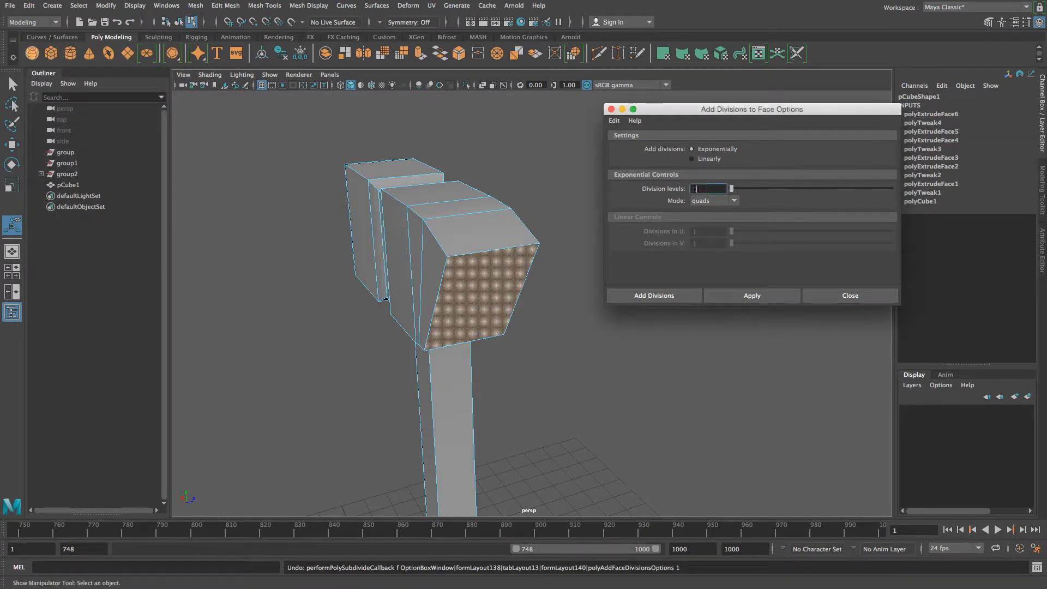
{"action": "left_click", "coordinate": [748, 296]}
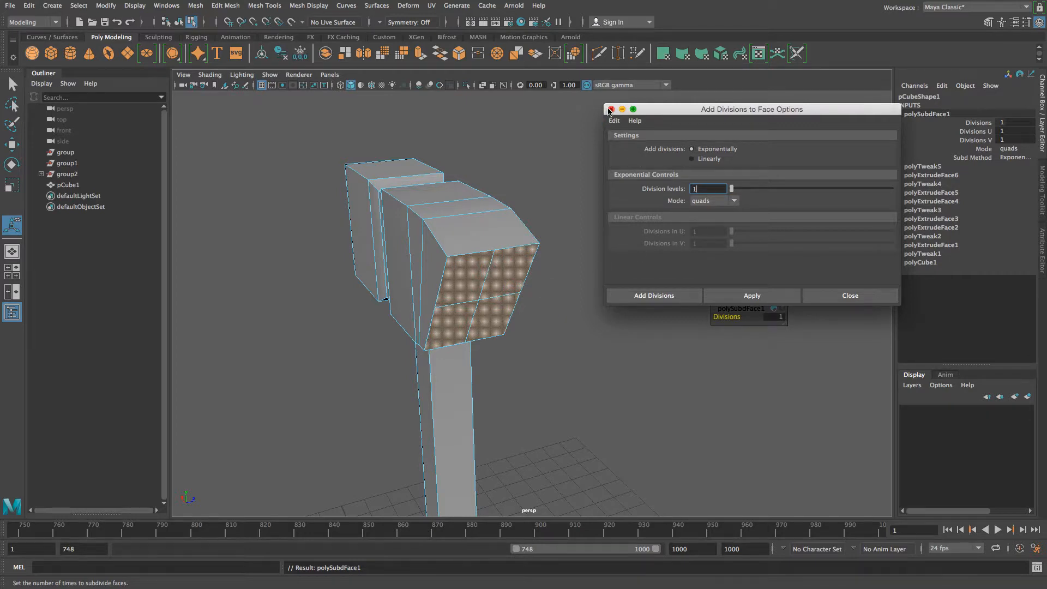
{"action": "left_click", "coordinate": [611, 109]}
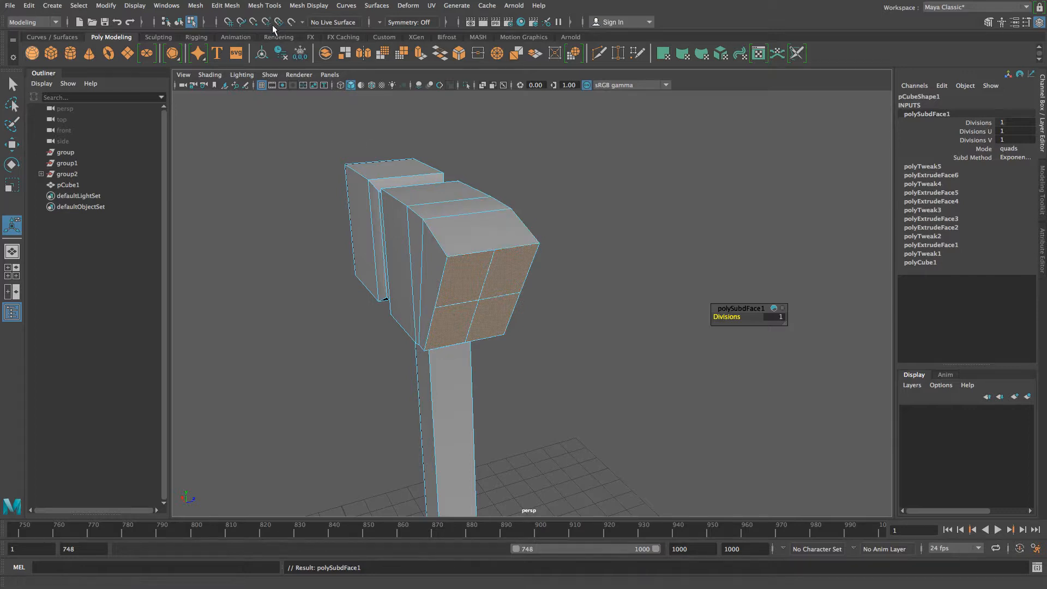
- Extrude the two left end faces about 3.2 units downward into the first claw prong
{"action": "left_click", "coordinate": [235, 7]}
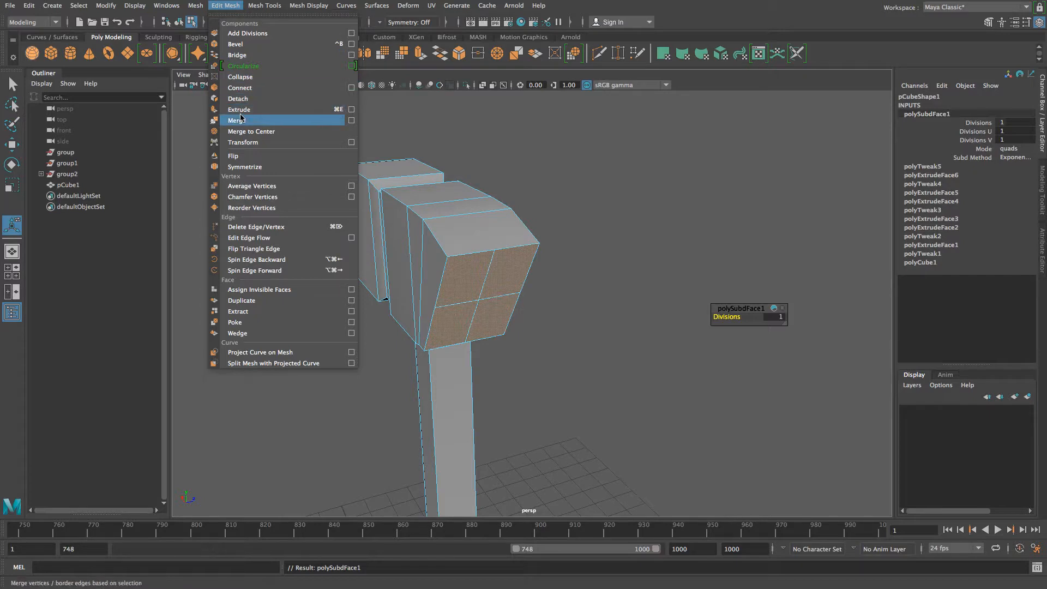
{"action": "left_click", "coordinate": [351, 110]}
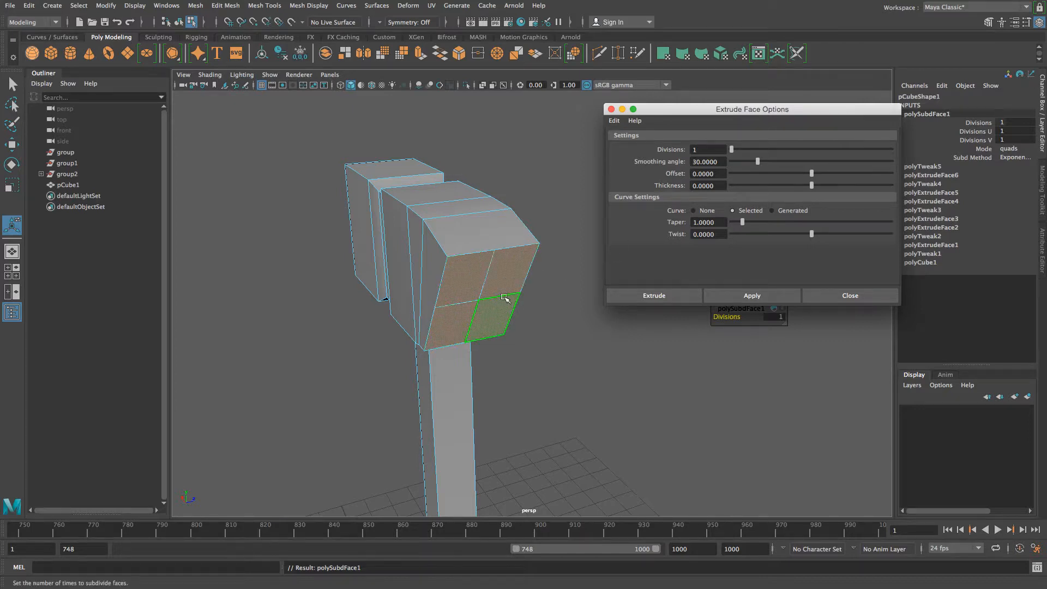
{"action": "left_click", "coordinate": [560, 297]}
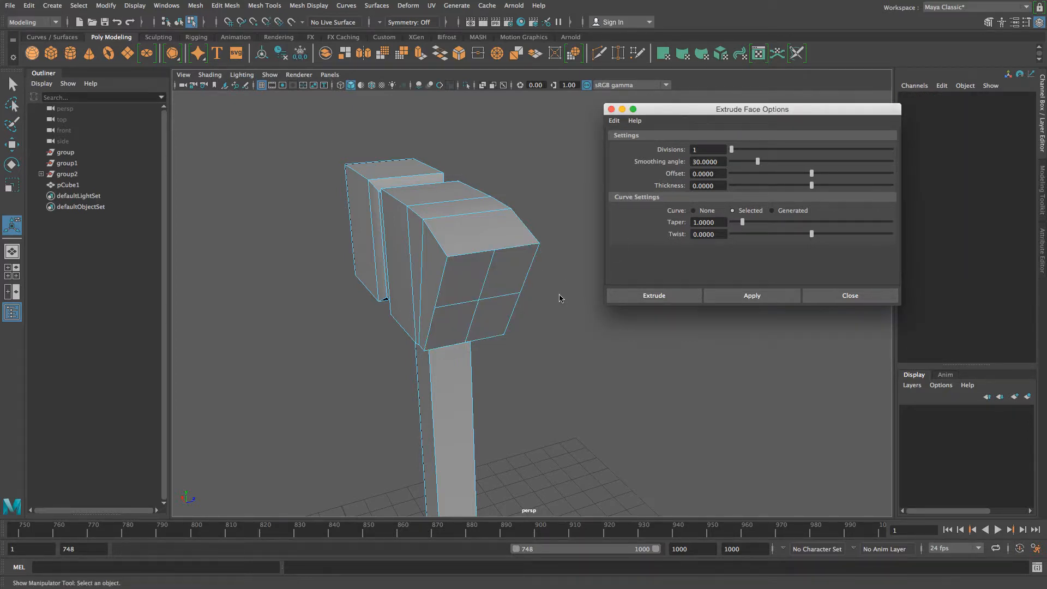
{"action": "left_click", "coordinate": [466, 278]}
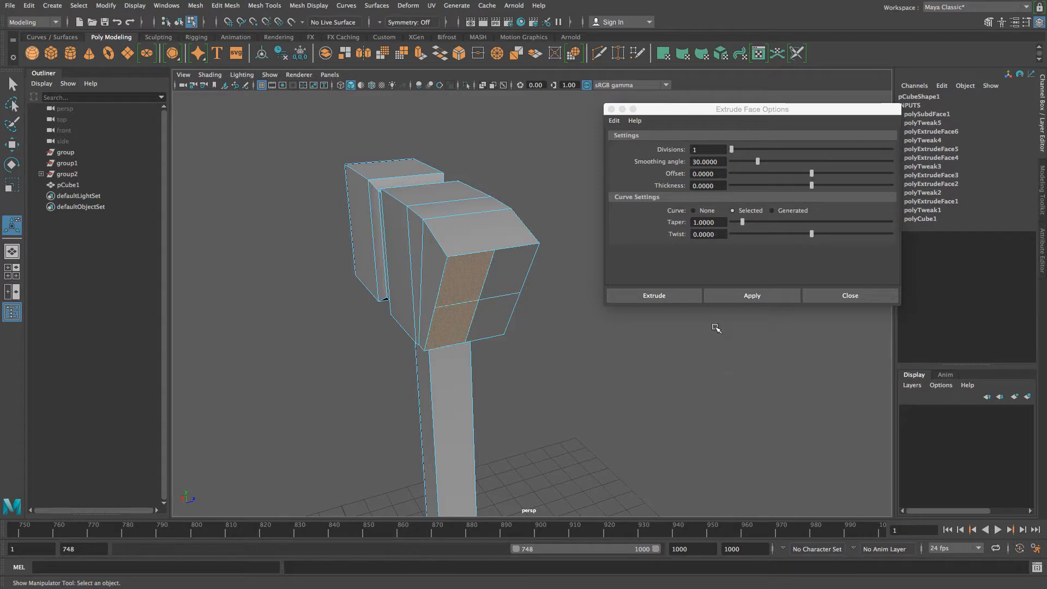
{"action": "left_click", "coordinate": [733, 295]}
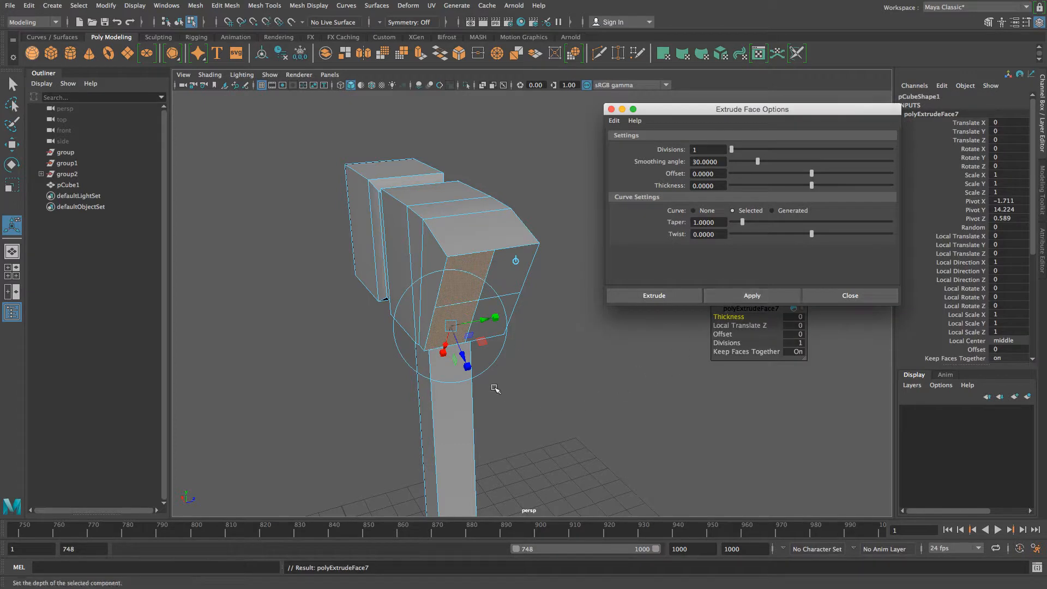
{"action": "left_click_drag", "start_coordinate": [460, 356], "coordinate": [480, 494]}
{"action": "mouse_move", "coordinate": [407, 420]}
{"action": "left_mouse_down", "text": "alt"}
{"action": "mouse_move", "coordinate": [395, 408]}
{"action": "mouse_move", "coordinate": [393, 434]}
{"action": "mouse_move", "coordinate": [423, 440]}
{"action": "mouse_move", "coordinate": [395, 425]}
{"action": "left_mouse_up", "text": "alt"}
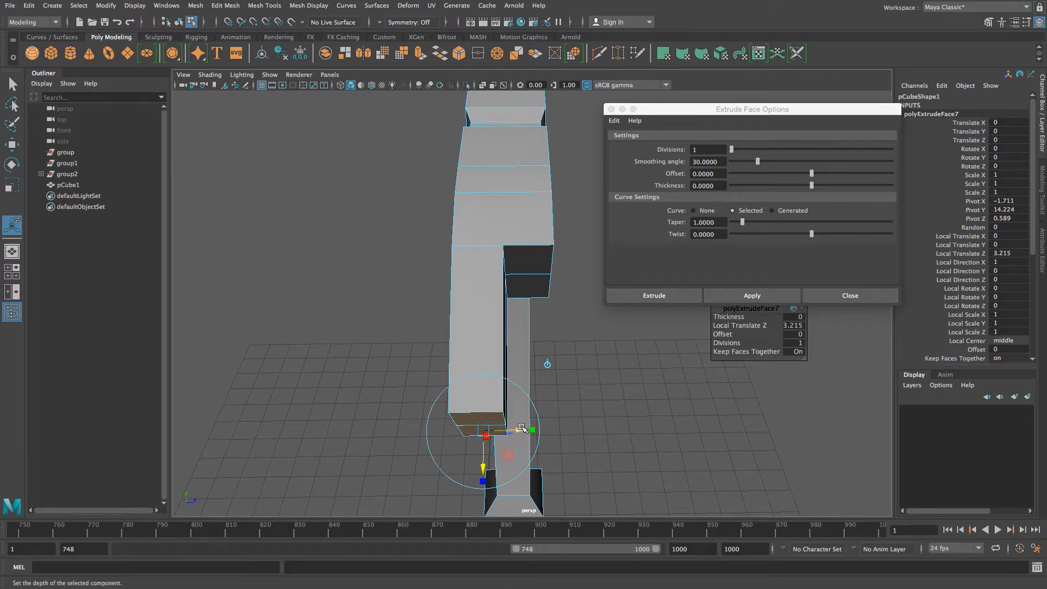
{"action": "left_click_drag", "start_coordinate": [519, 430], "coordinate": [501, 432]}
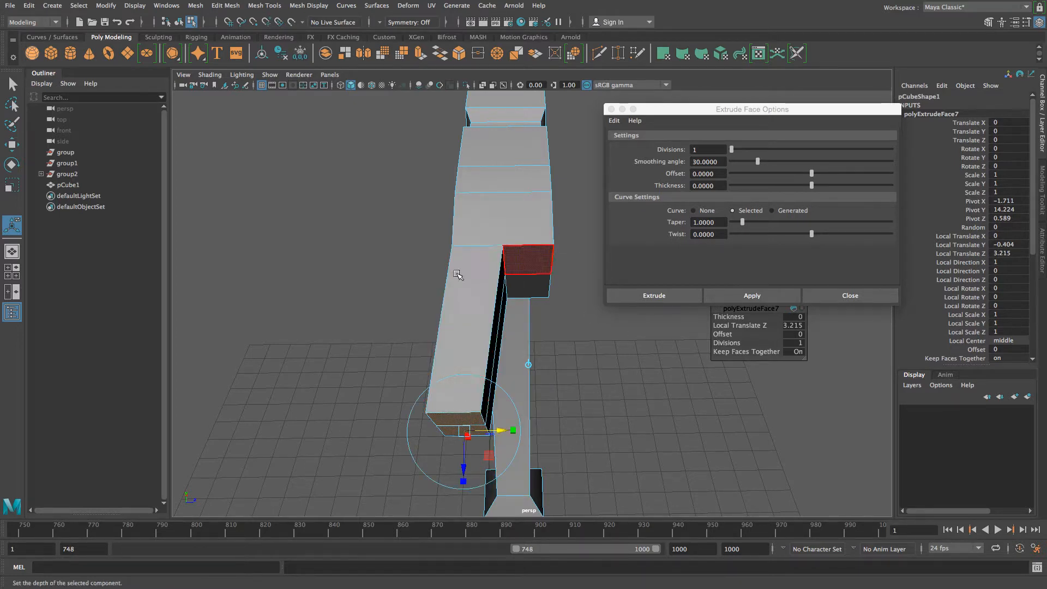
{"action": "left_click", "coordinate": [538, 258]}
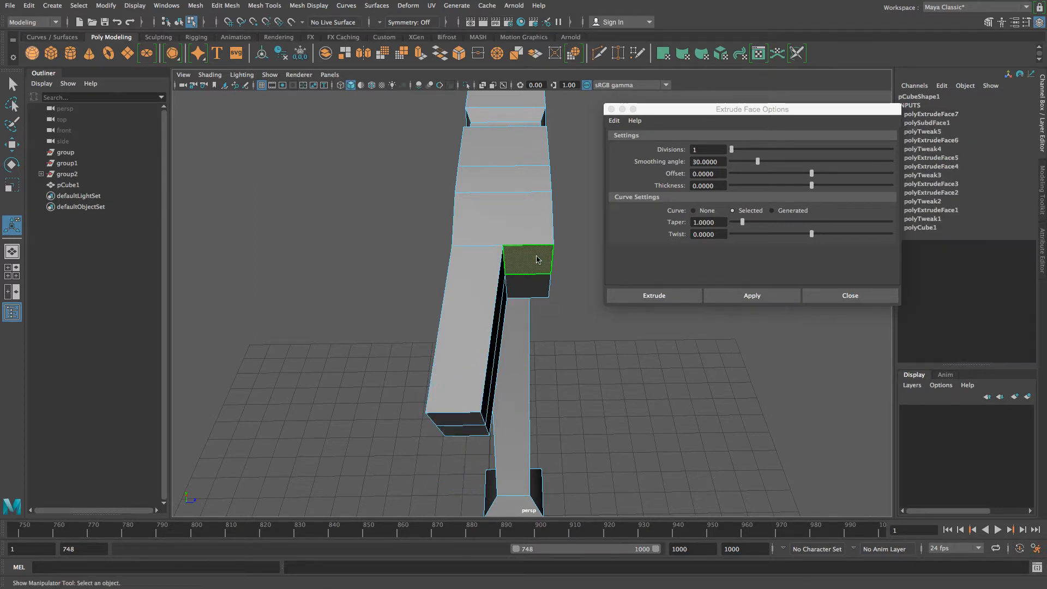
- Extrude the two right-column faces about 3.18 units down into a second, parallel prong
{"action": "left_click", "coordinate": [534, 284], "text": "shift"}
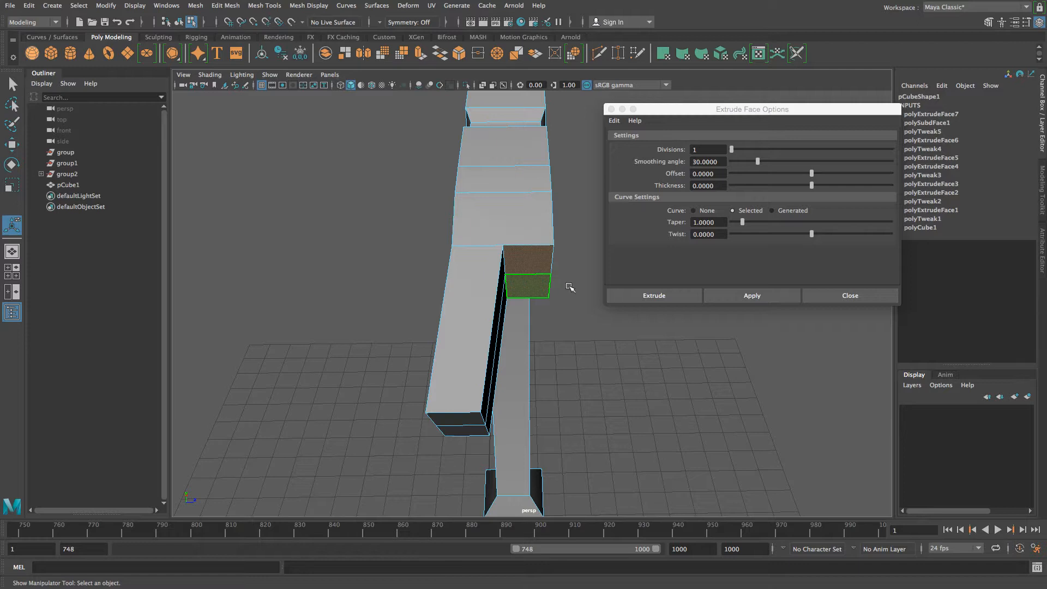
{"action": "left_click", "coordinate": [747, 296]}
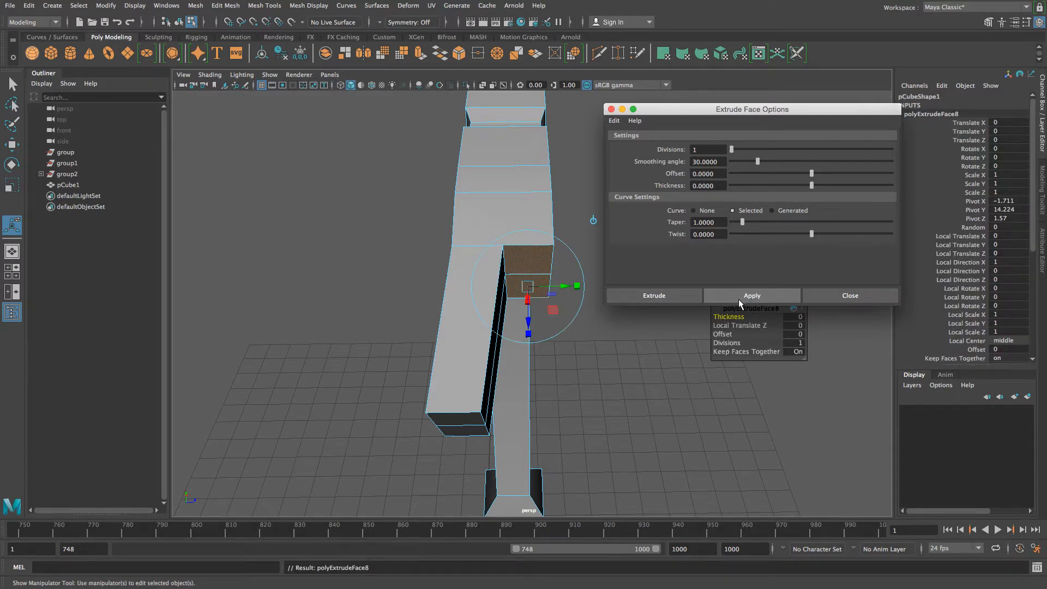
{"action": "left_click_drag", "start_coordinate": [527, 334], "coordinate": [528, 469]}
{"action": "left_click_drag", "start_coordinate": [564, 427], "coordinate": [580, 426]}
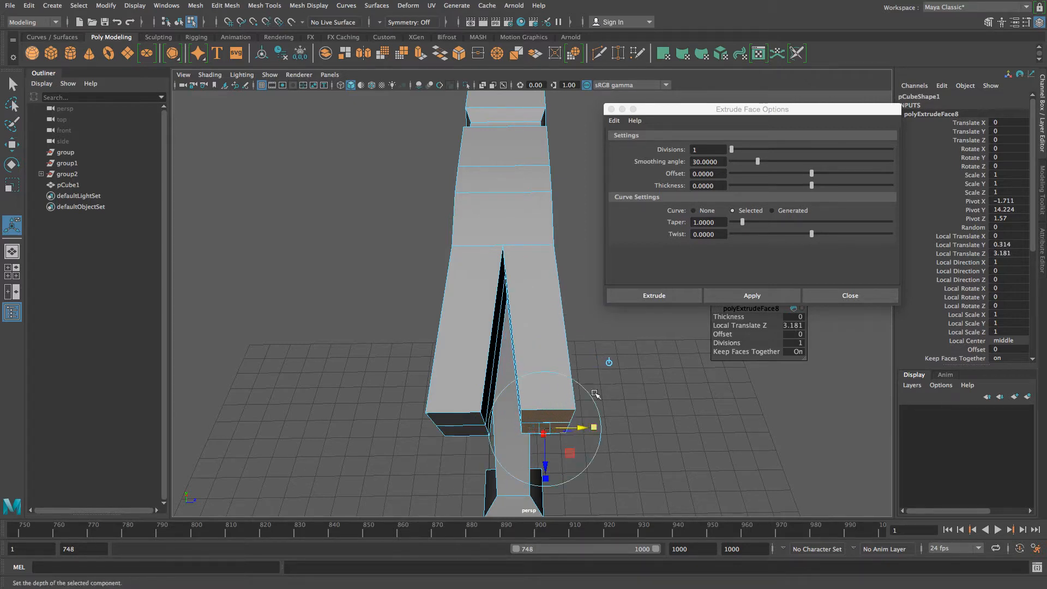
{"action": "left_click_drag", "start_coordinate": [420, 355], "coordinate": [489, 339], "text": "alt"}
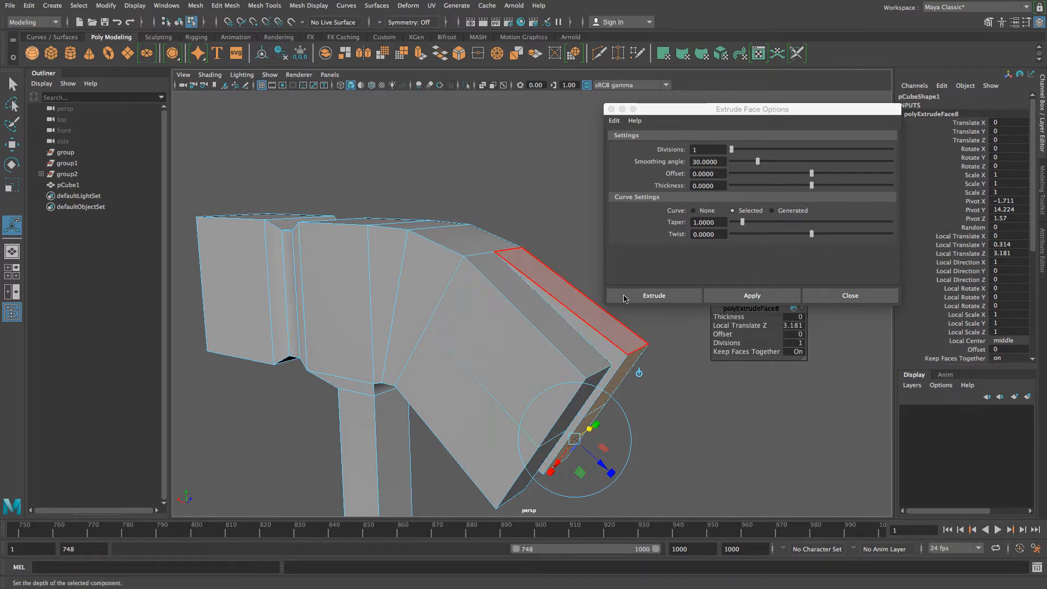
{"action": "left_click", "coordinate": [849, 297]}
{"action": "scroll", "coordinate": [524, 340], "scroll_direction": "down", "scroll_amount": 10}
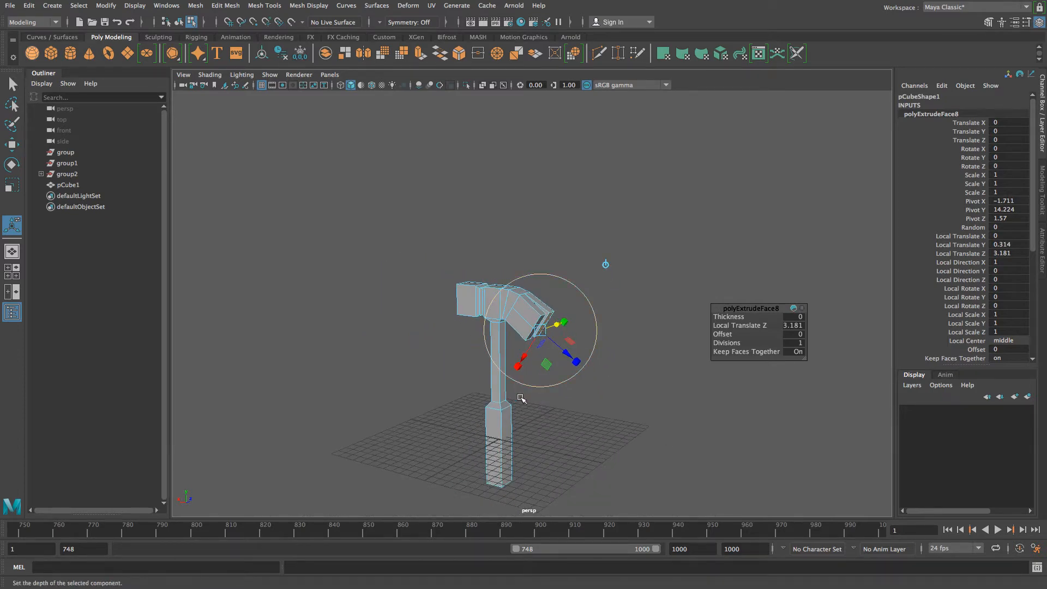
- Scale the prong's end face down to about 0.82 and squash the neighbouring face to 0.76 on Z
{"action": "left_click_drag", "start_coordinate": [525, 340], "coordinate": [528, 311], "text": "alt"}
{"action": "scroll", "coordinate": [526, 365], "scroll_direction": "up", "scroll_amount": 8}
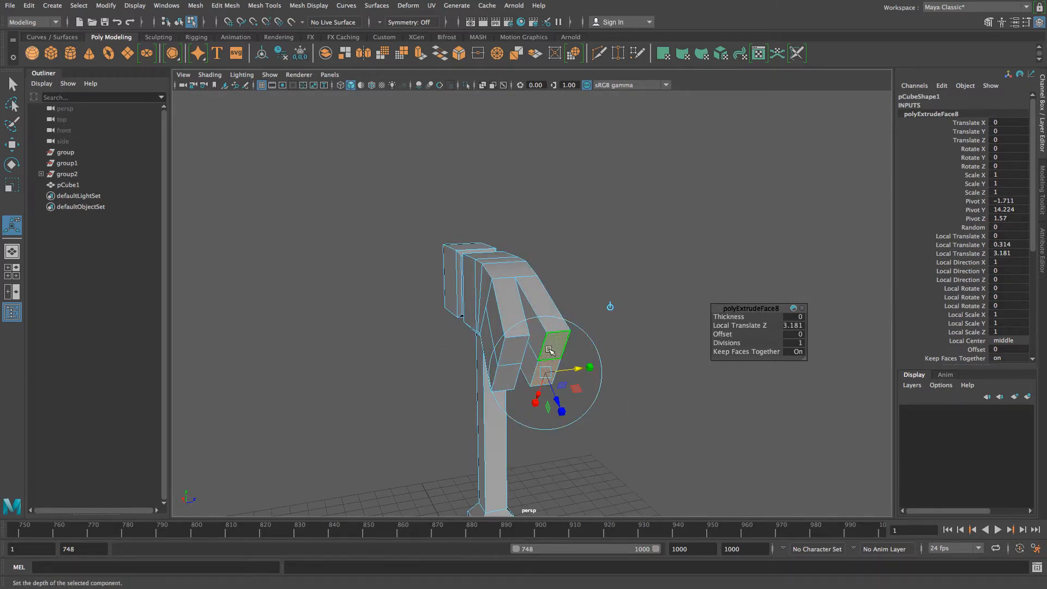
{"action": "key", "text": "r"}
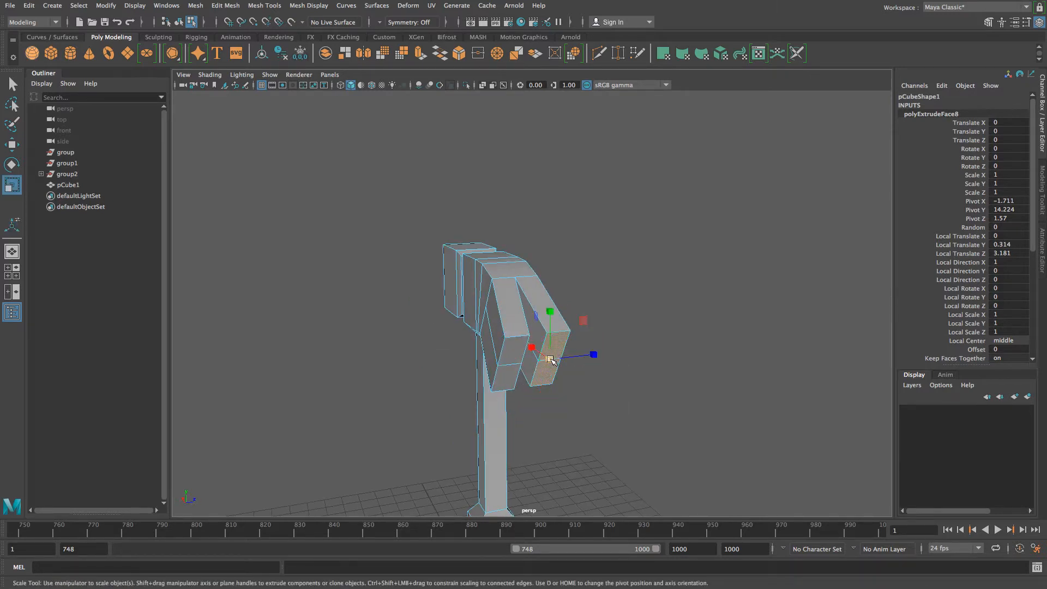
{"action": "left_click_drag", "start_coordinate": [549, 359], "coordinate": [545, 361]}
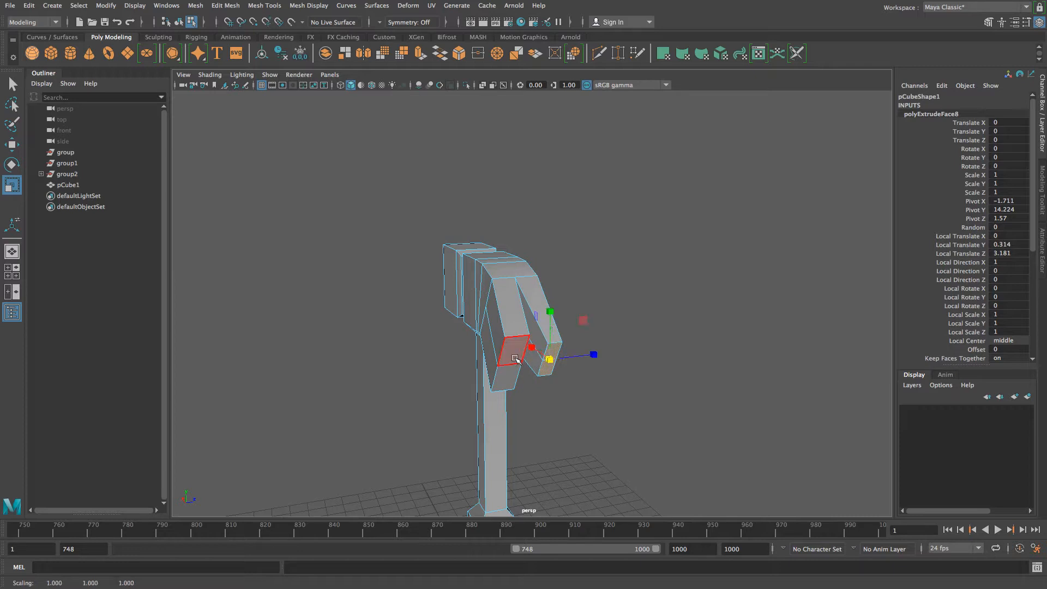
{"action": "left_click", "coordinate": [515, 358]}
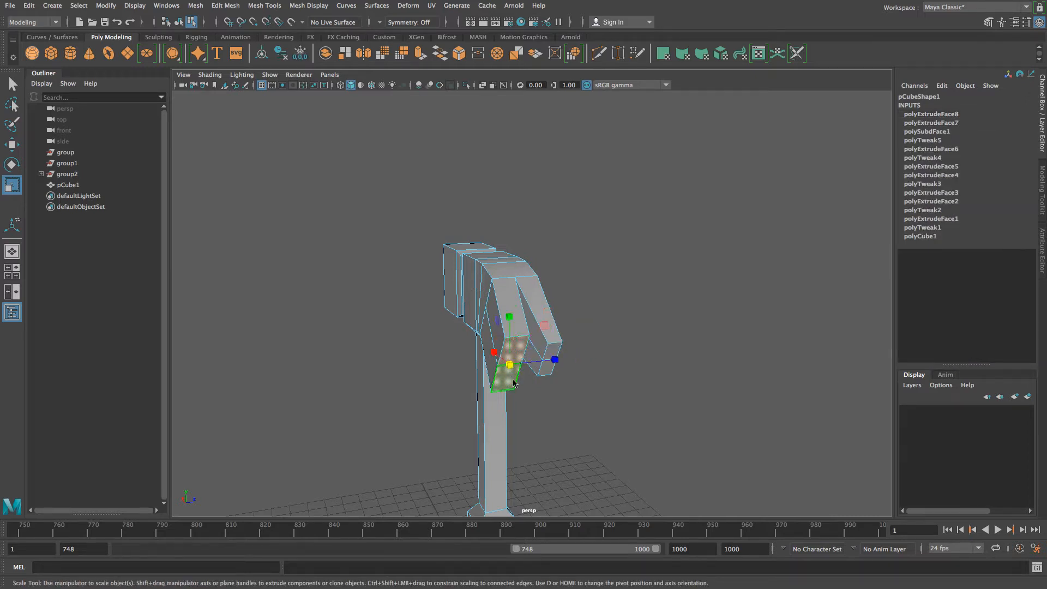
{"action": "left_click_drag", "start_coordinate": [512, 366], "coordinate": [500, 367]}
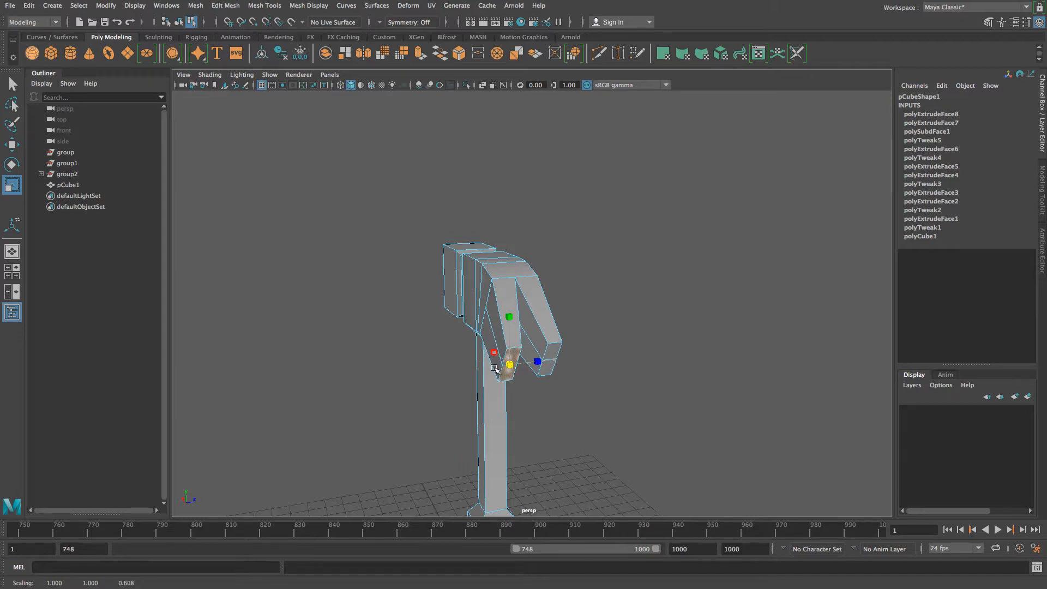
{"action": "left_click_drag", "start_coordinate": [583, 397], "coordinate": [432, 320], "text": "alt"}
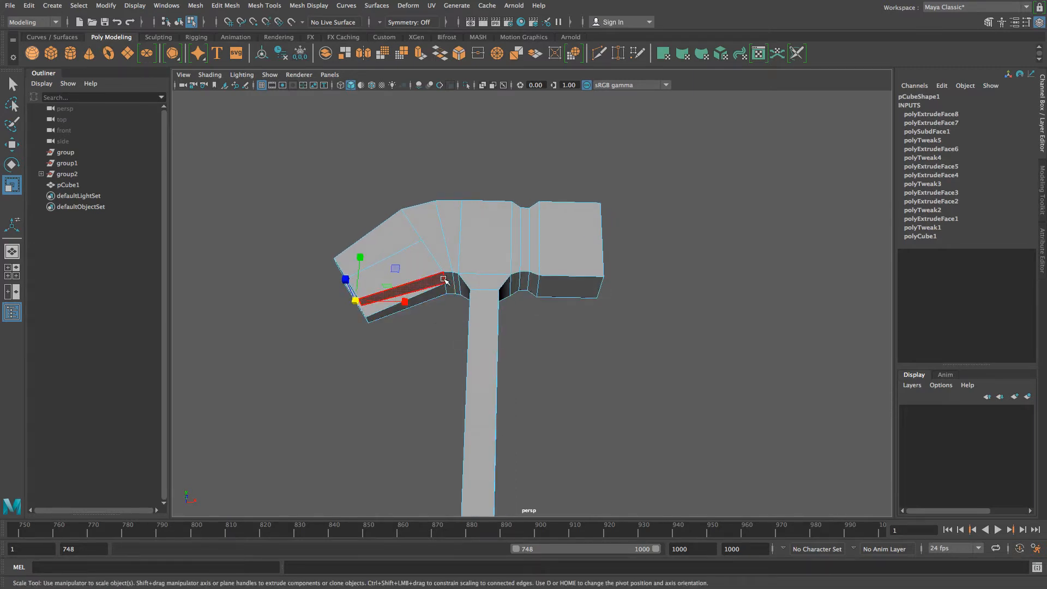
{"action": "right_click_drag", "start_coordinate": [443, 264], "coordinate": [443, 234]}
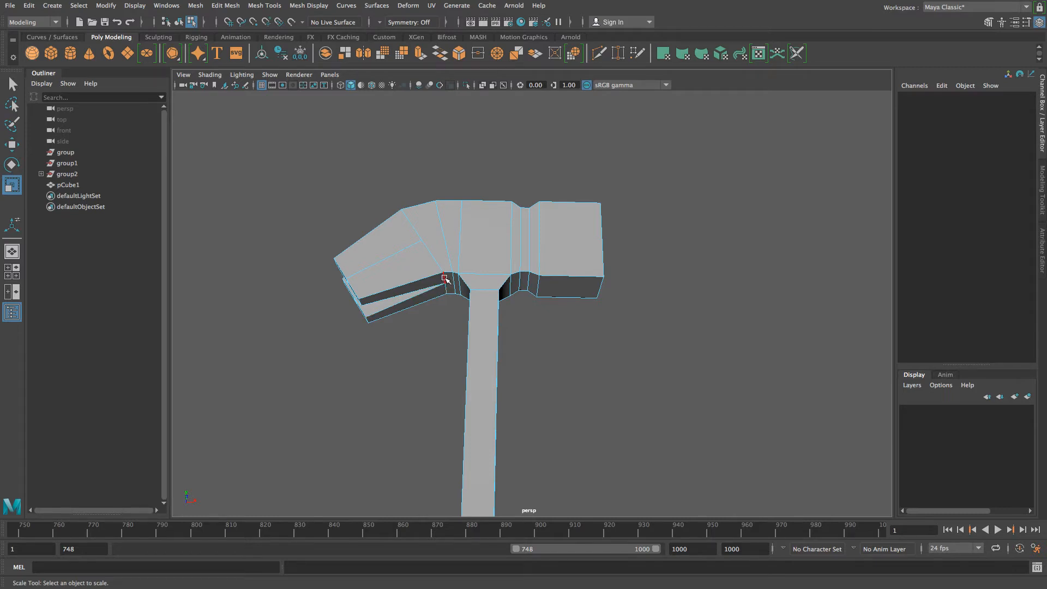
- Move the claw-to-head junction up and left to about X -1.104, reshaping the claw's underside
{"action": "left_click", "coordinate": [444, 279]}
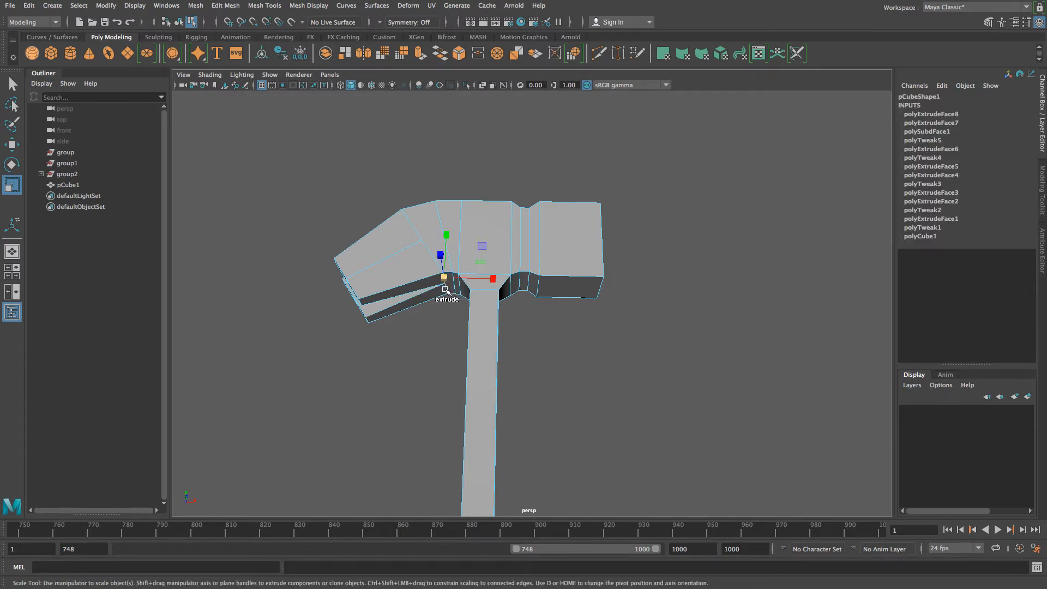
{"action": "left_click", "coordinate": [445, 289], "text": "shift"}
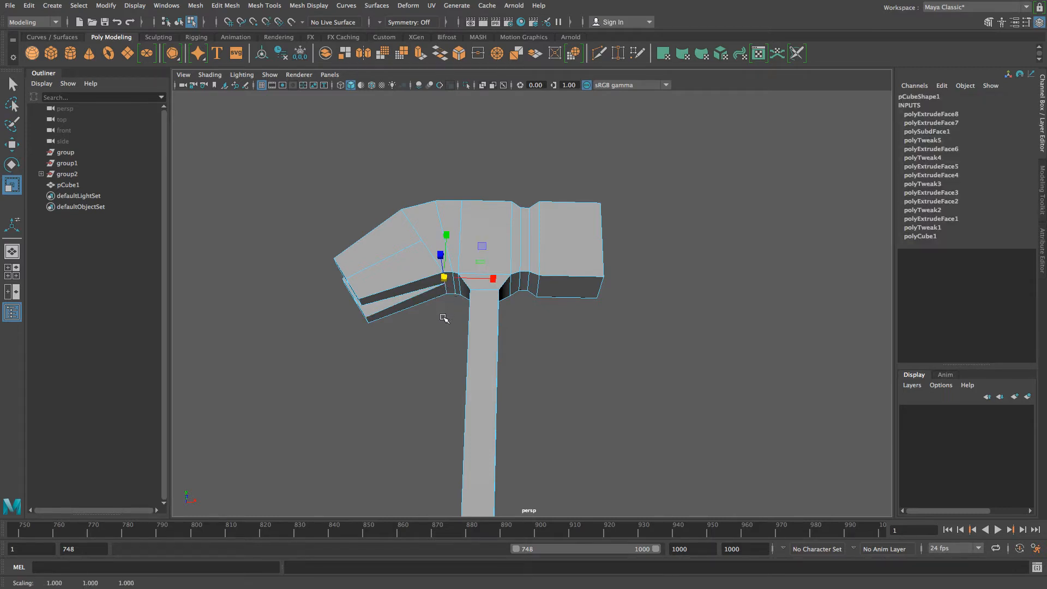
{"action": "left_click_drag", "start_coordinate": [443, 318], "coordinate": [404, 299], "text": "alt"}
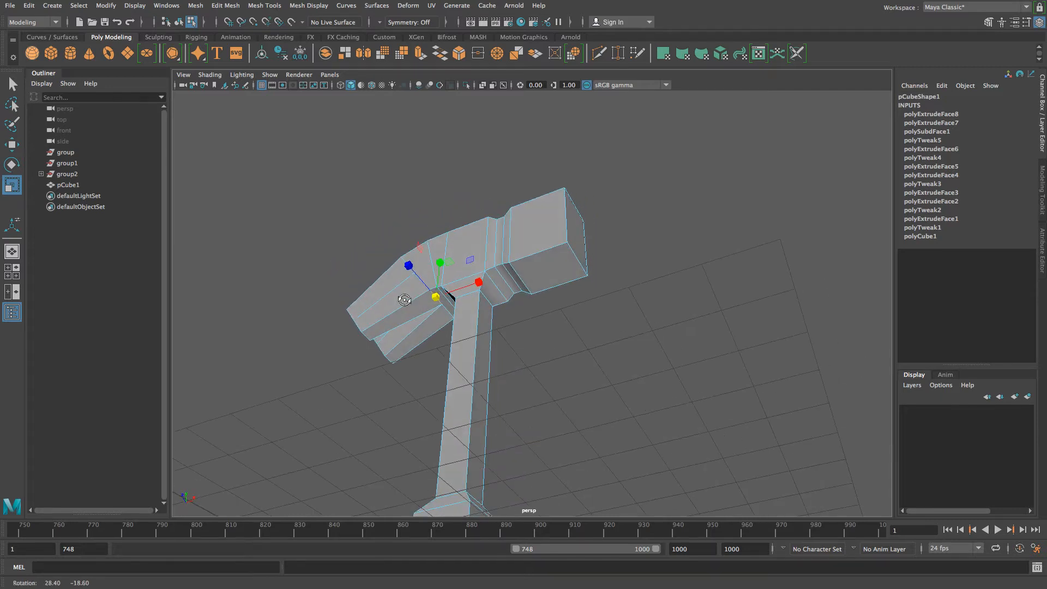
{"action": "left_click", "coordinate": [447, 310], "text": "shift"}
{"action": "key", "text": "q"}
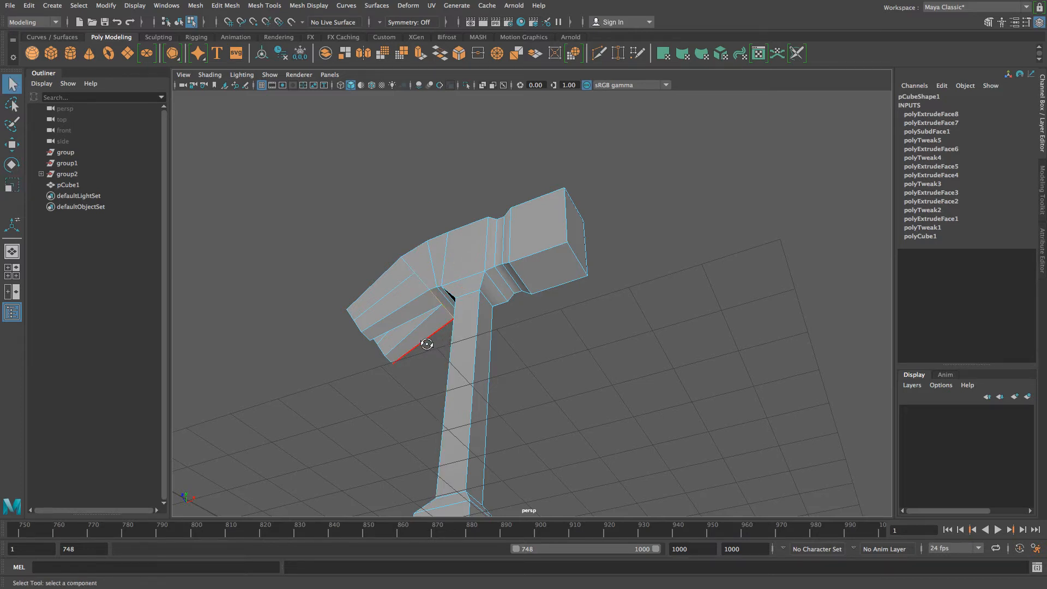
{"action": "left_click_drag", "start_coordinate": [427, 344], "coordinate": [464, 396], "text": "alt"}
{"action": "key", "text": "w"}
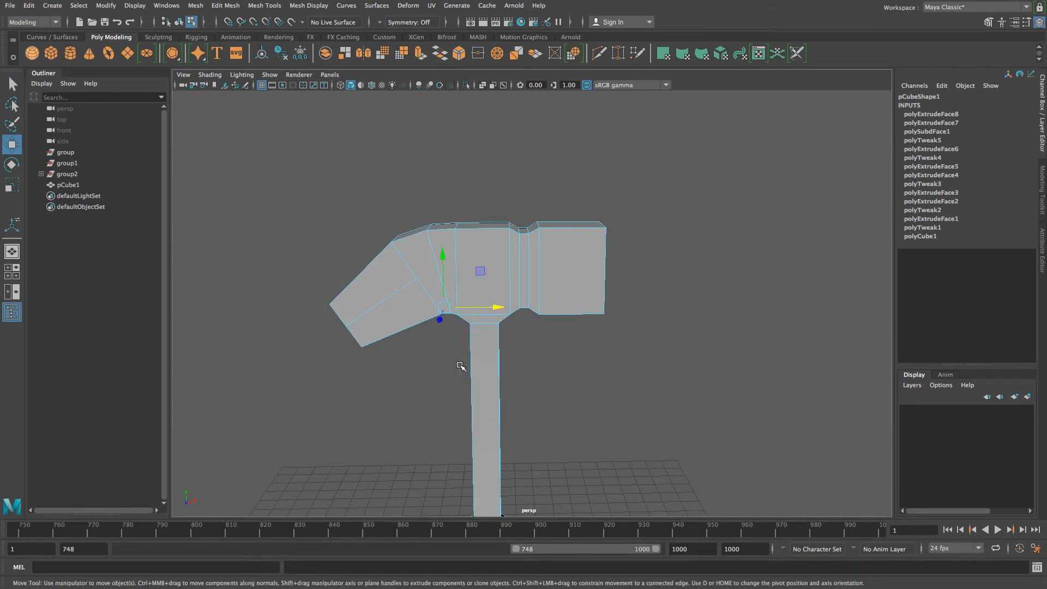
{"action": "left_click_drag", "start_coordinate": [442, 258], "coordinate": [438, 248]}
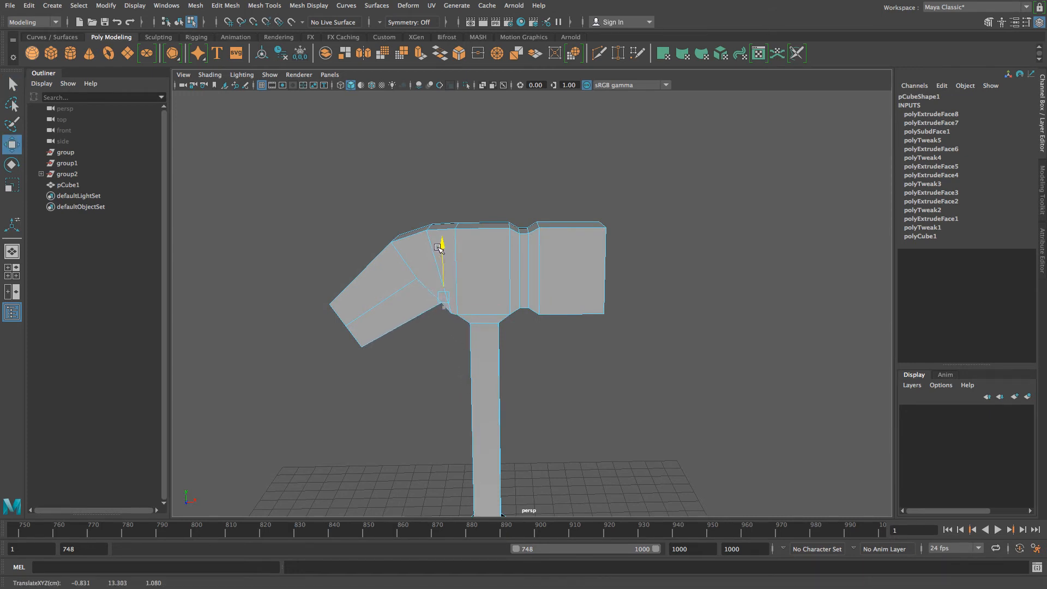
{"action": "left_click_drag", "start_coordinate": [499, 298], "coordinate": [491, 299]}
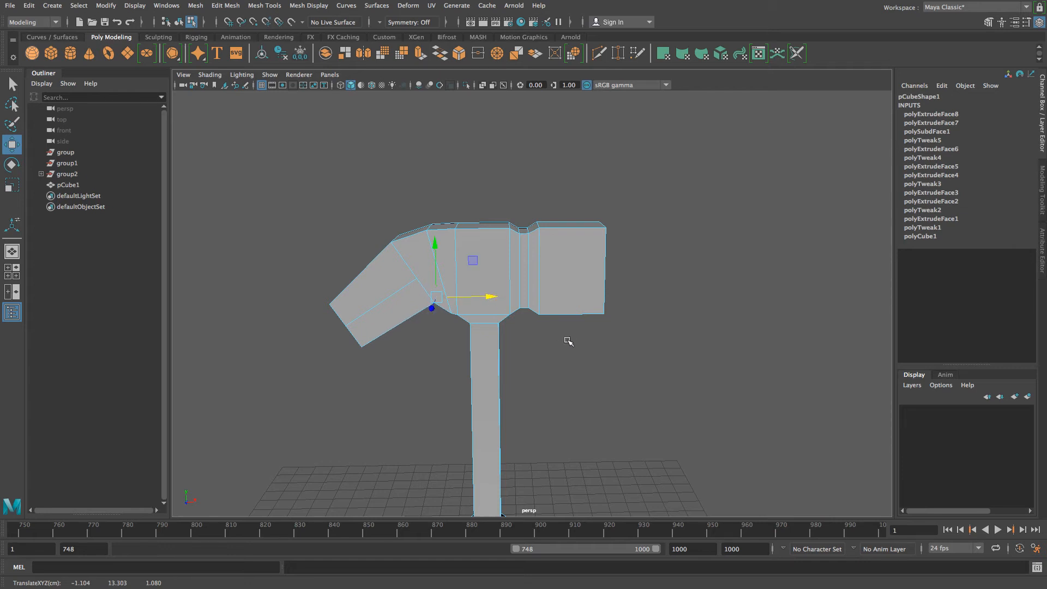
{"action": "left_click_drag", "start_coordinate": [567, 341], "coordinate": [528, 297], "text": "alt"}
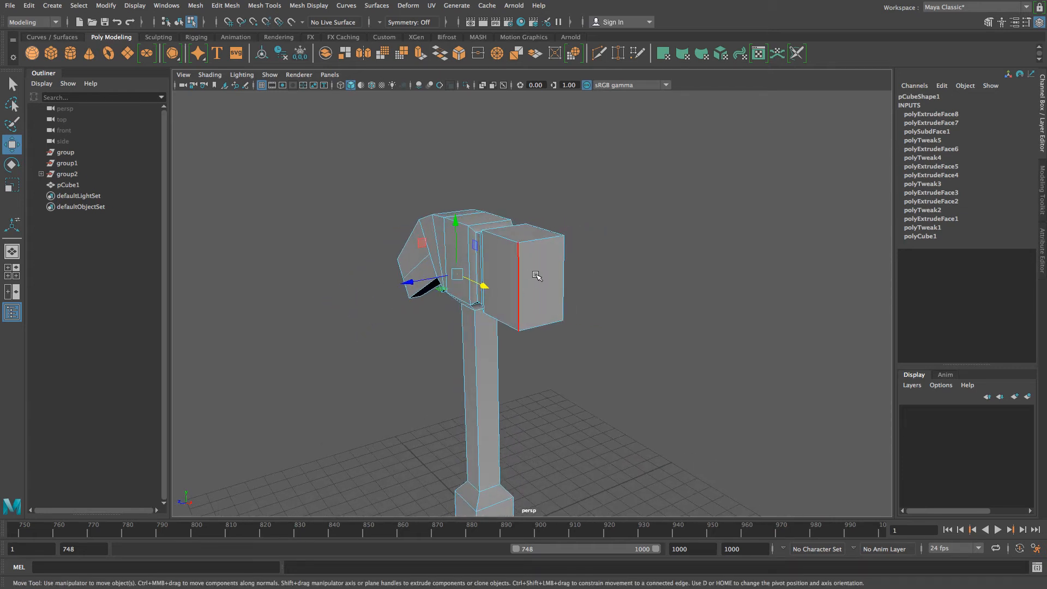
{"action": "right_click_drag", "start_coordinate": [540, 275], "coordinate": [545, 295]}
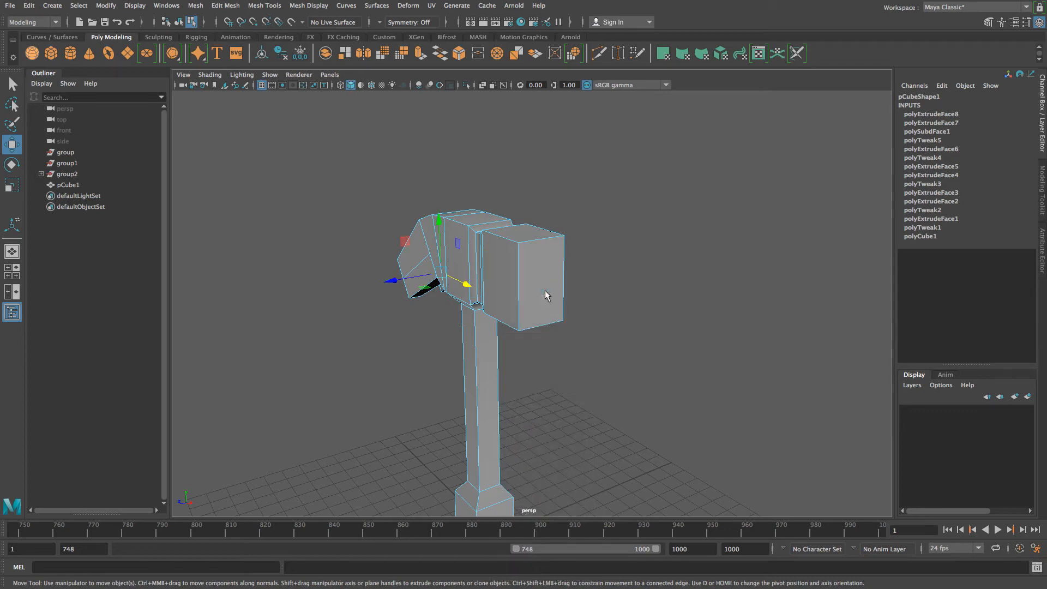
- Extrude the head's end face out about 0.28 and scale it down slightly into a striking face
{"action": "left_click", "coordinate": [552, 286]}
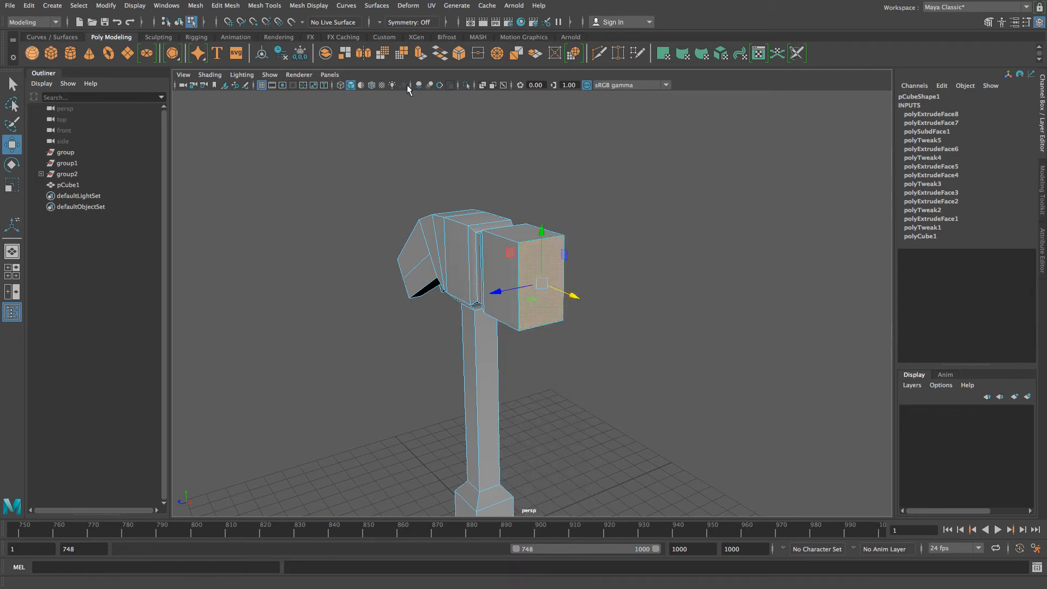
{"action": "left_click", "coordinate": [225, 5]}
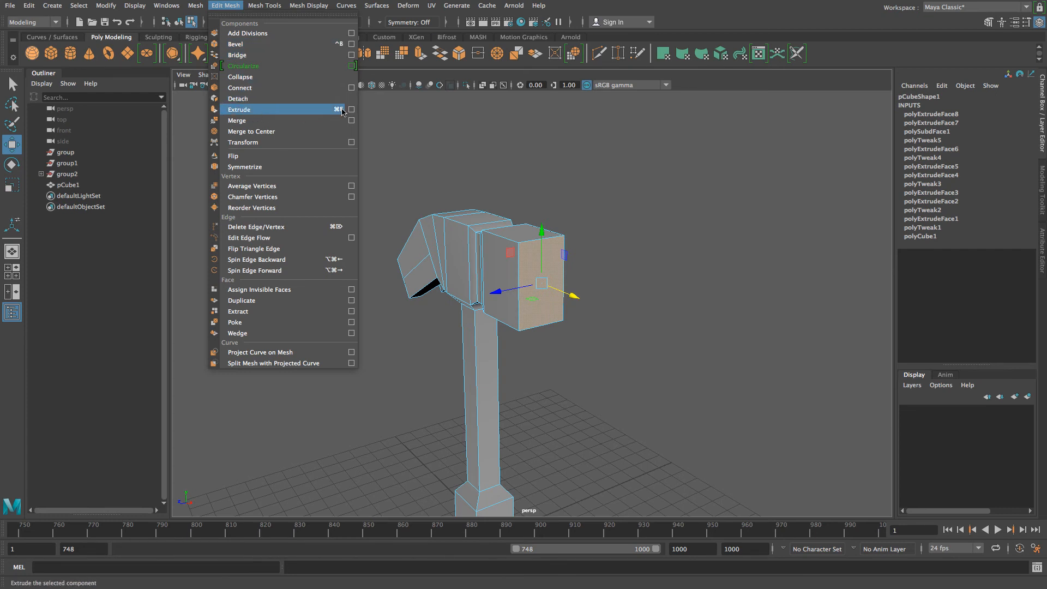
{"action": "left_click", "coordinate": [242, 110]}
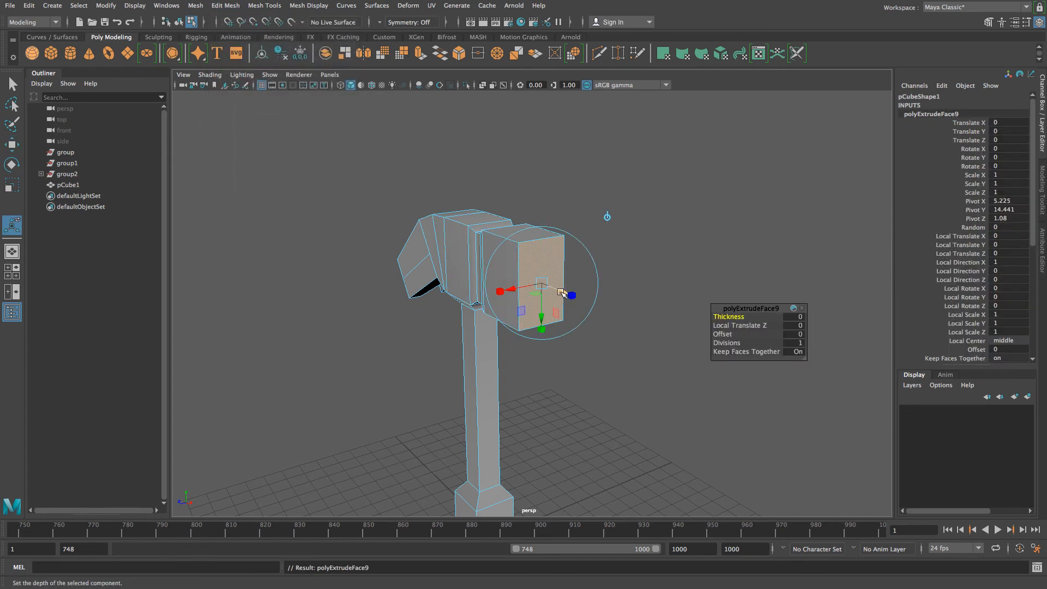
{"action": "left_click_drag", "start_coordinate": [572, 295], "coordinate": [543, 287]}
{"action": "key", "text": "e"}
{"action": "key", "text": "r"}
{"action": "left_click", "coordinate": [575, 339]}
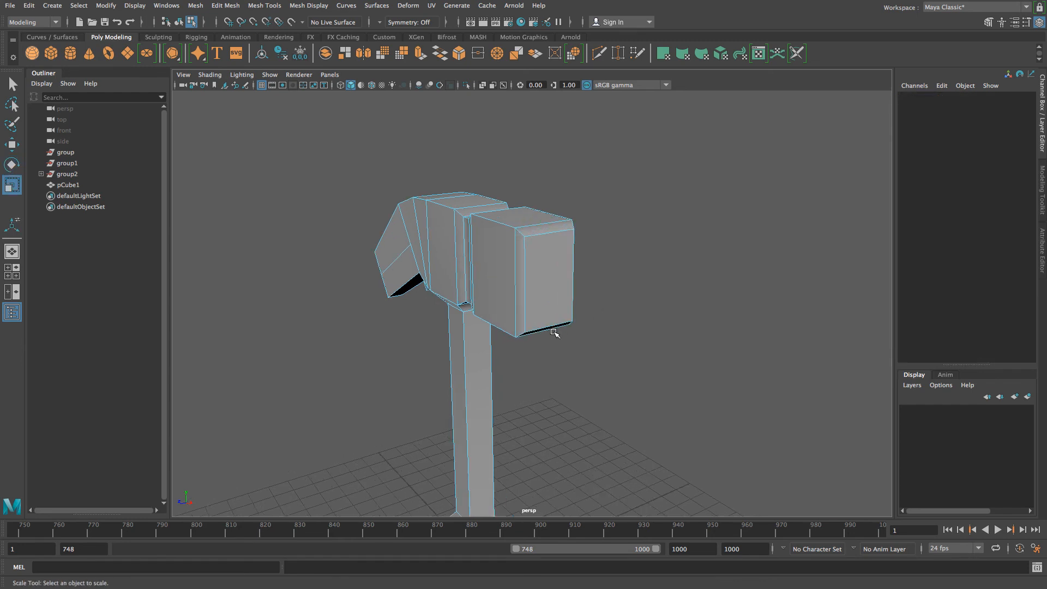
{"action": "scroll", "coordinate": [572, 337], "scroll_direction": "down", "scroll_amount": 5}
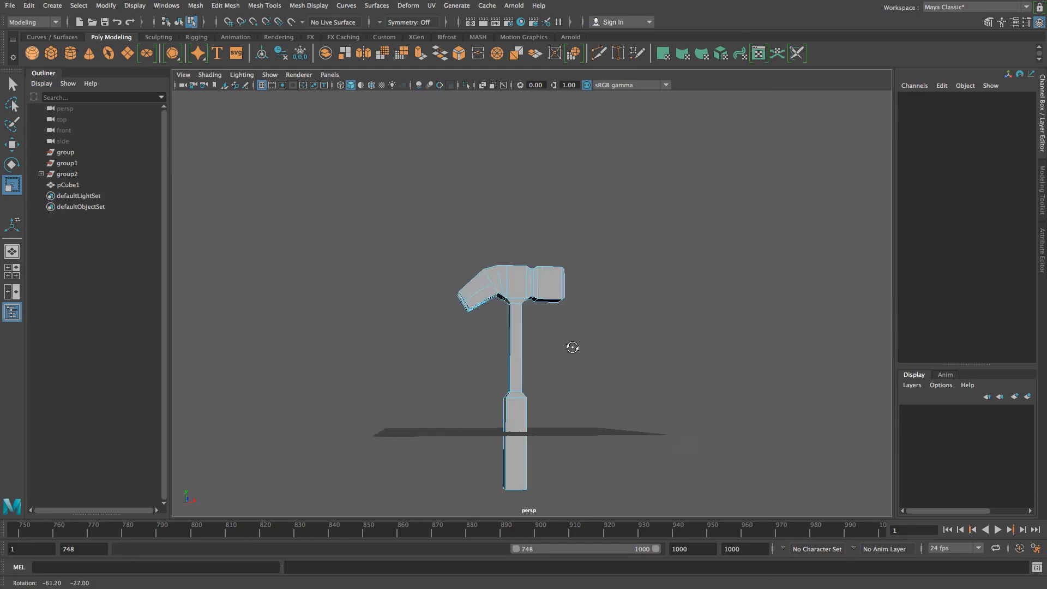